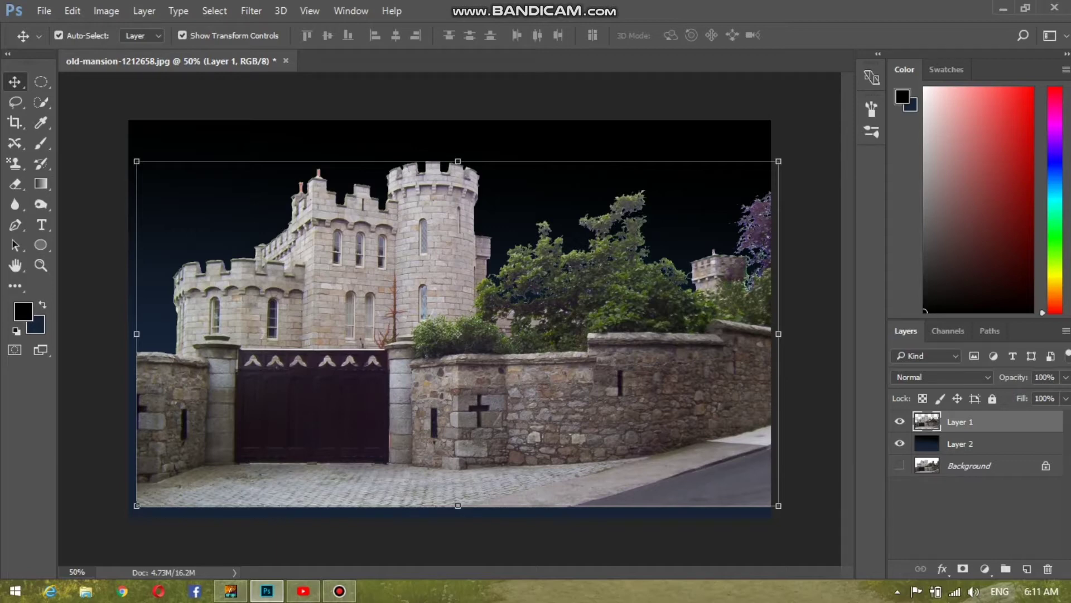
# - Defringe the castle cutout on Layer 1 with a width of 4 pixels
pyautogui.scroll(2, 457, 334)
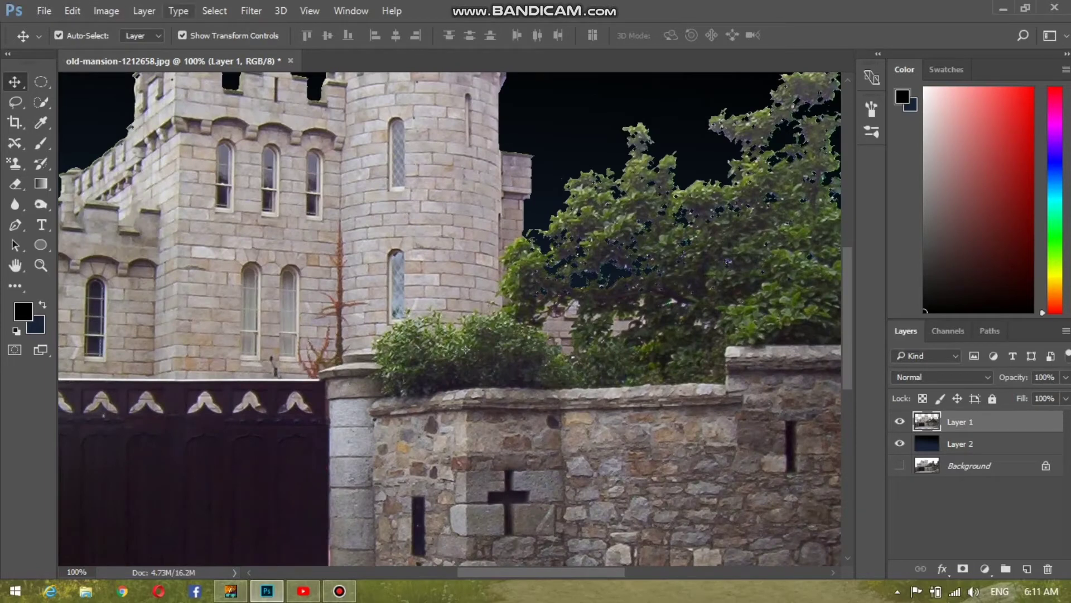
pyautogui.click(214, 10)
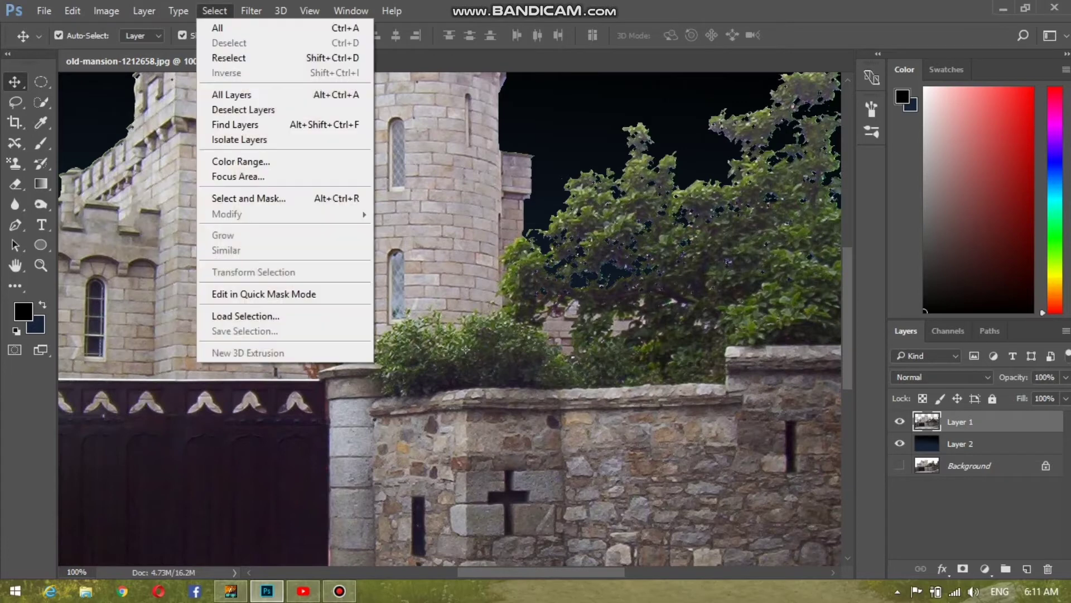
pyautogui.click(144, 10)
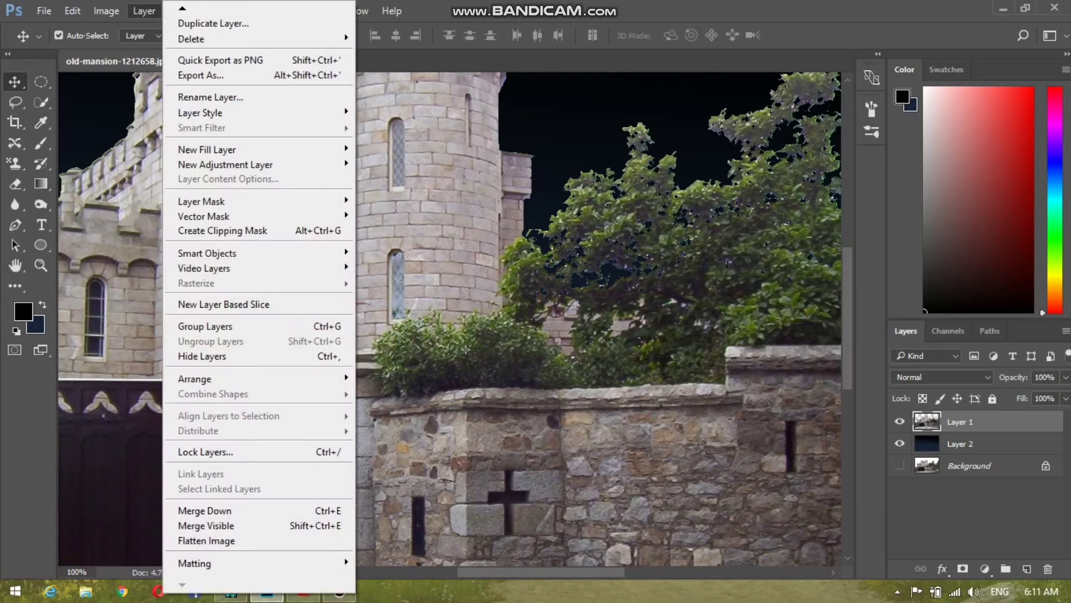
pyautogui.moveTo(256, 563)
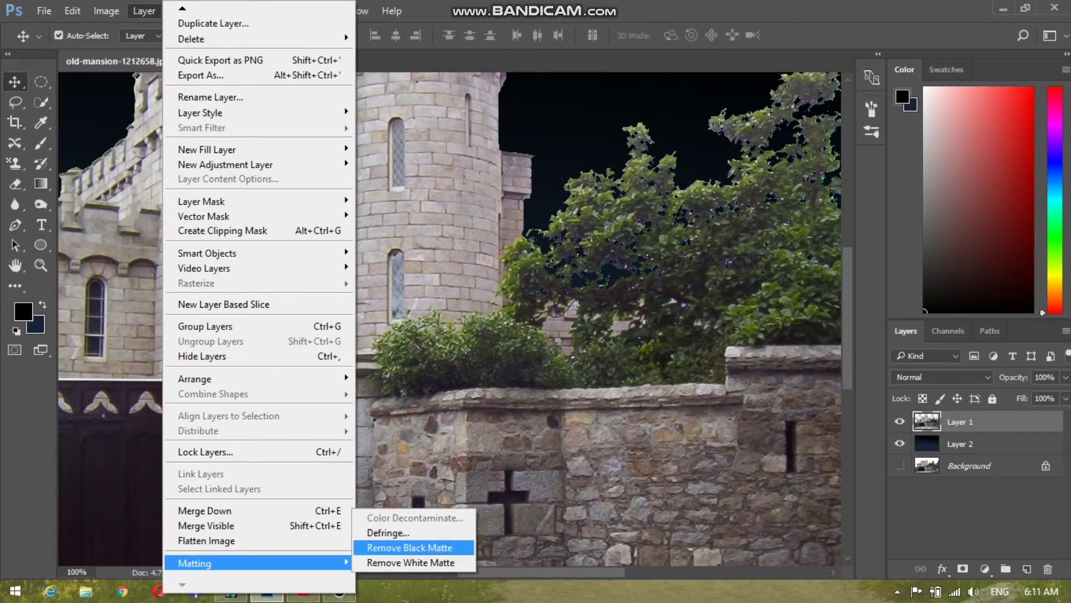
pyautogui.click(388, 532)
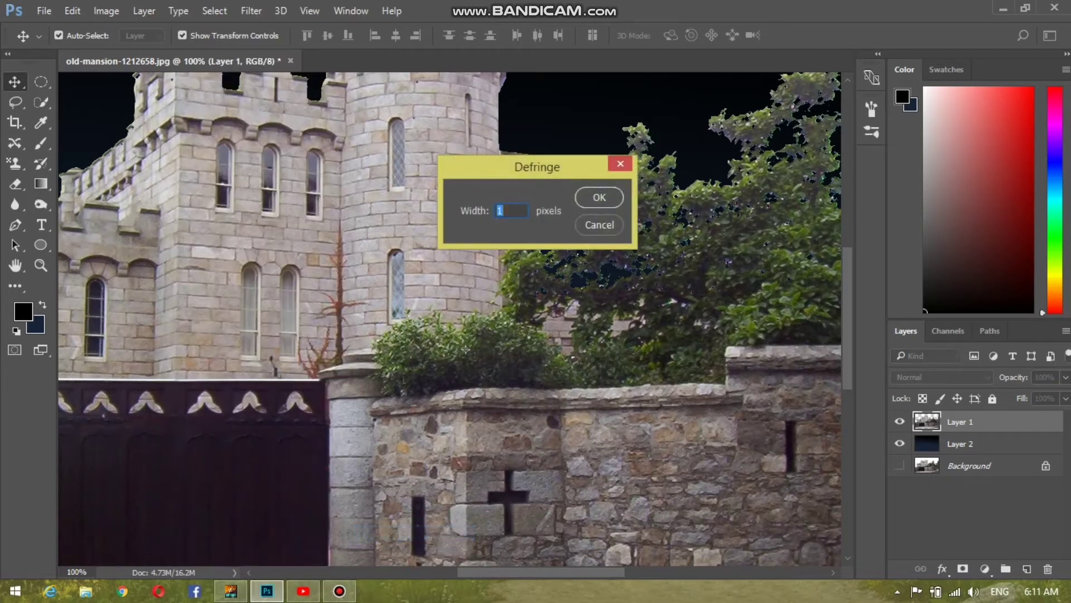
pyautogui.write('4')
pyautogui.press('Return')
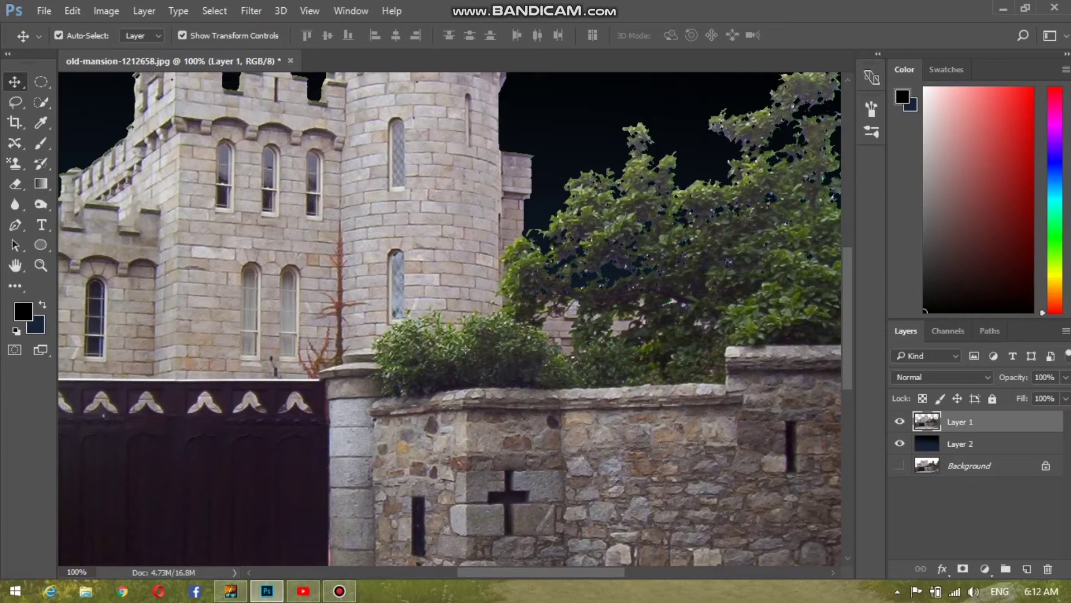
# - Darken Layer 1 with Curves, lowering the white point to output 53 and adding a point at input 154, output 21
pyautogui.press('ctrl')
pyautogui.hotkey('ctrl', 'm')
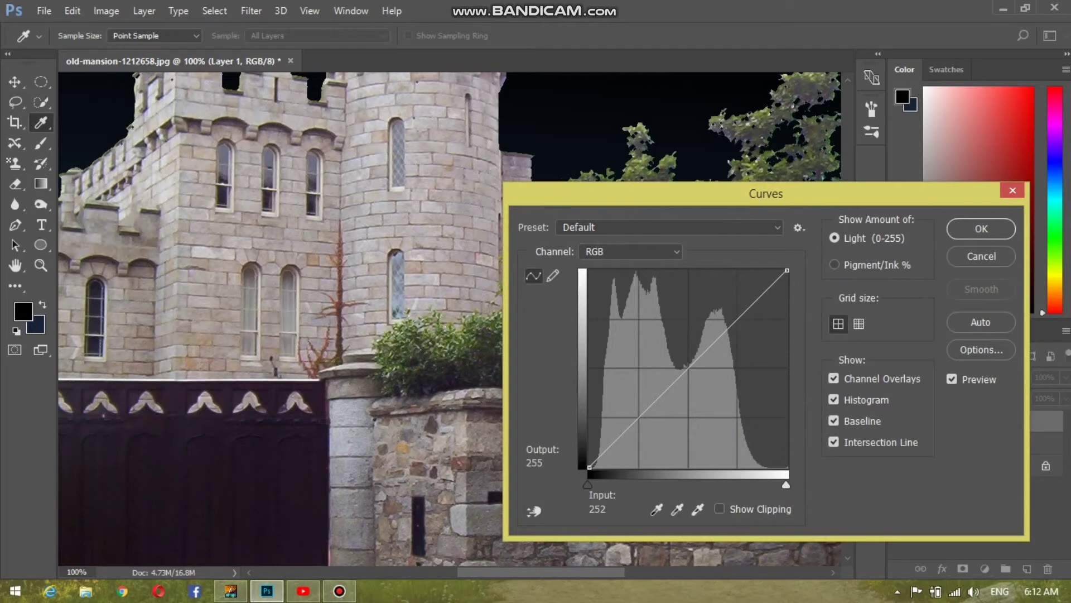
pyautogui.moveTo(786, 270); pyautogui.dragTo(786, 427)
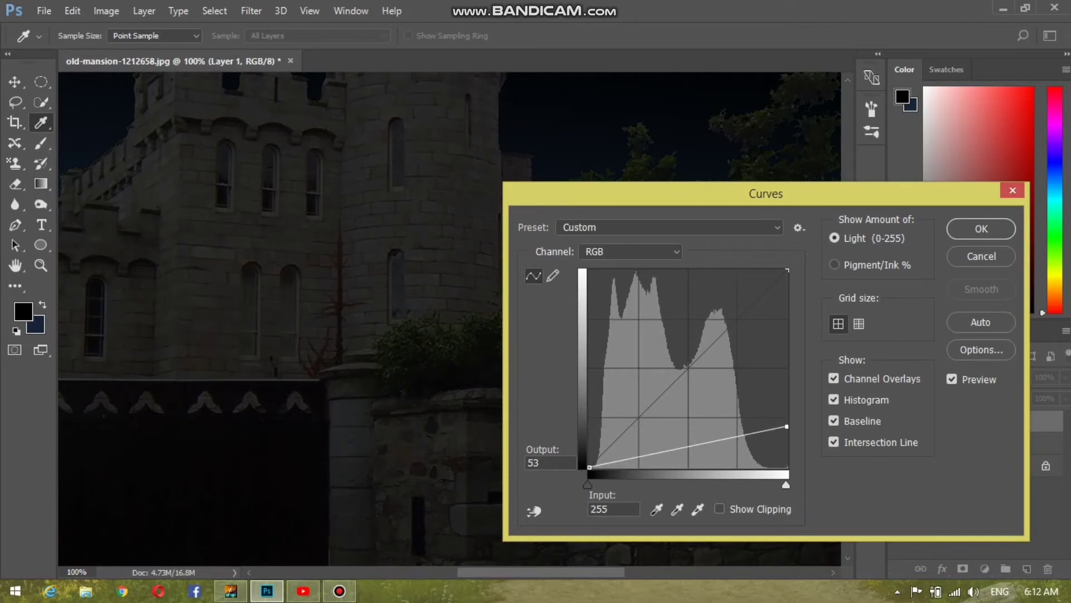
pyautogui.moveTo(704, 443); pyautogui.dragTo(709, 457)
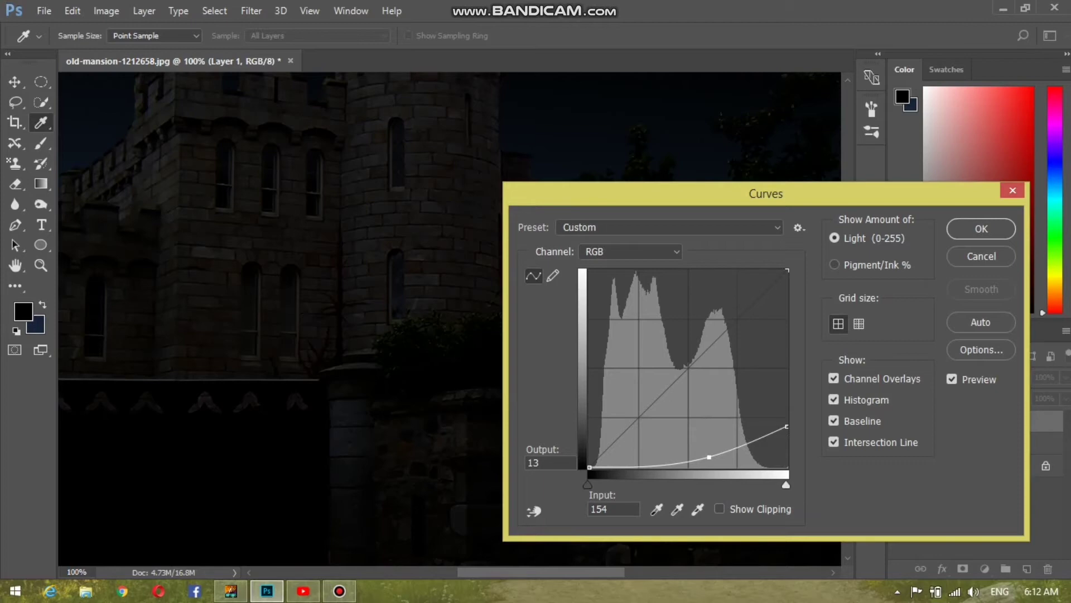
pyautogui.moveTo(709, 457); pyautogui.dragTo(709, 450)
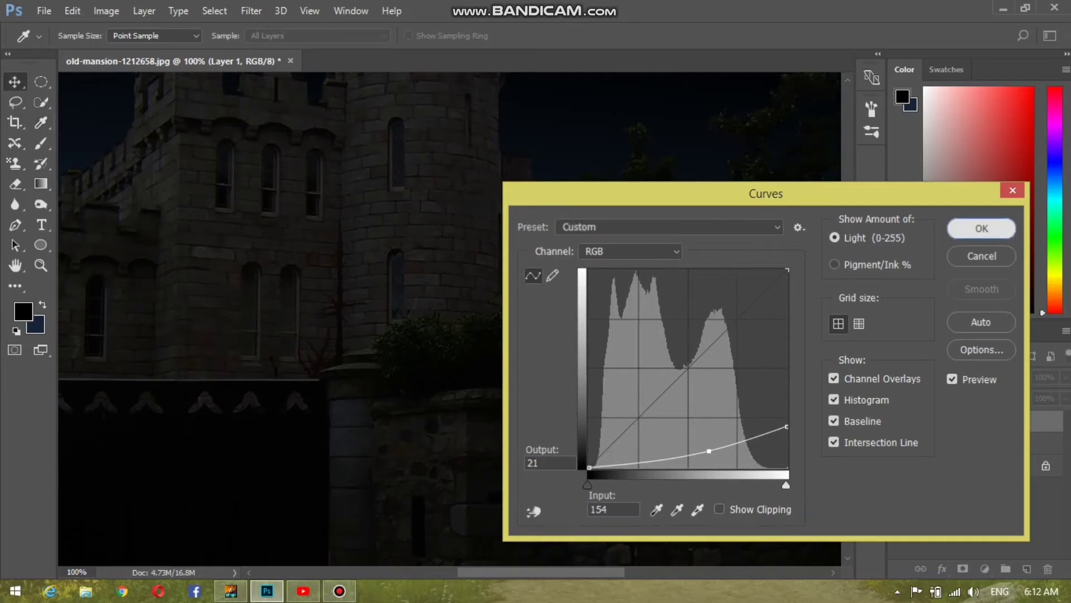
pyautogui.click(981, 228)
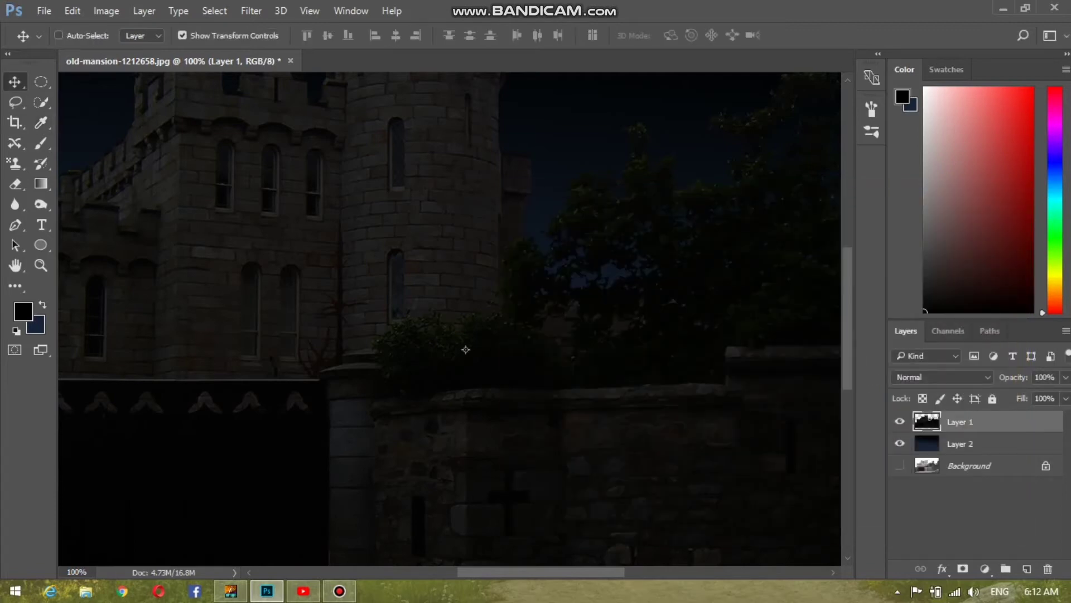
# - Give Layer 1 a night tint with Color Balance, shifting the midtones toward cyan and more strongly toward blue
pyautogui.hotkey('ctrl', '-')
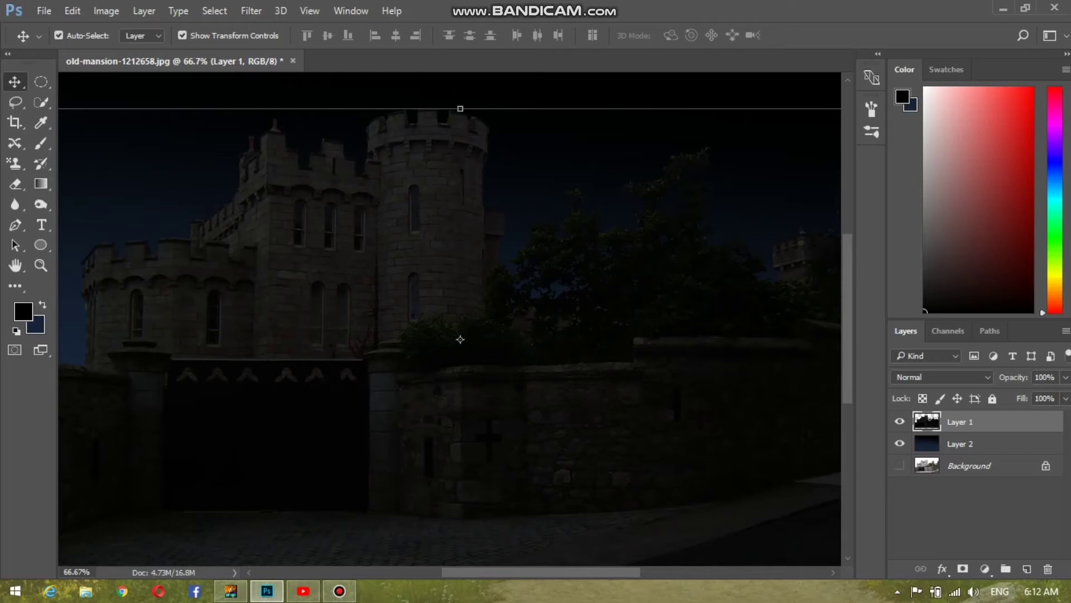
pyautogui.hotkey('ctrl', 'b')
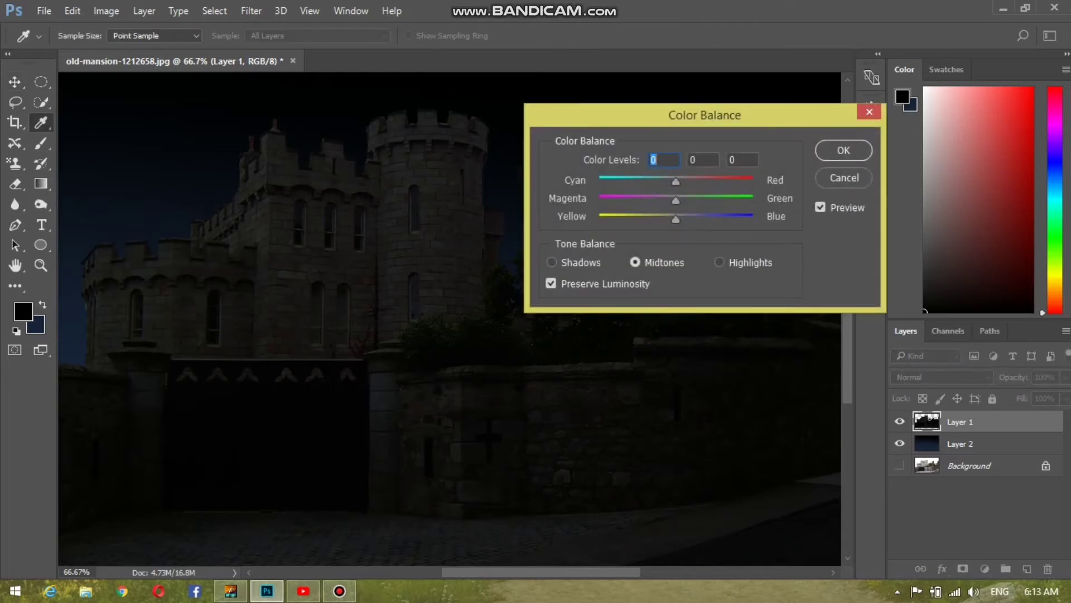
pyautogui.press('Escape')
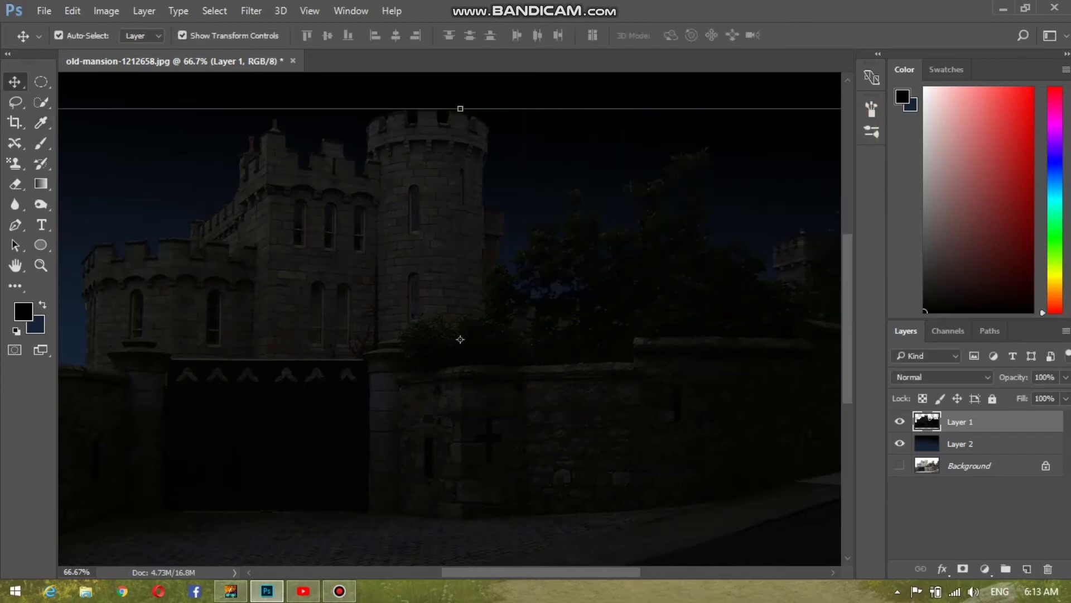
pyautogui.click(106, 10)
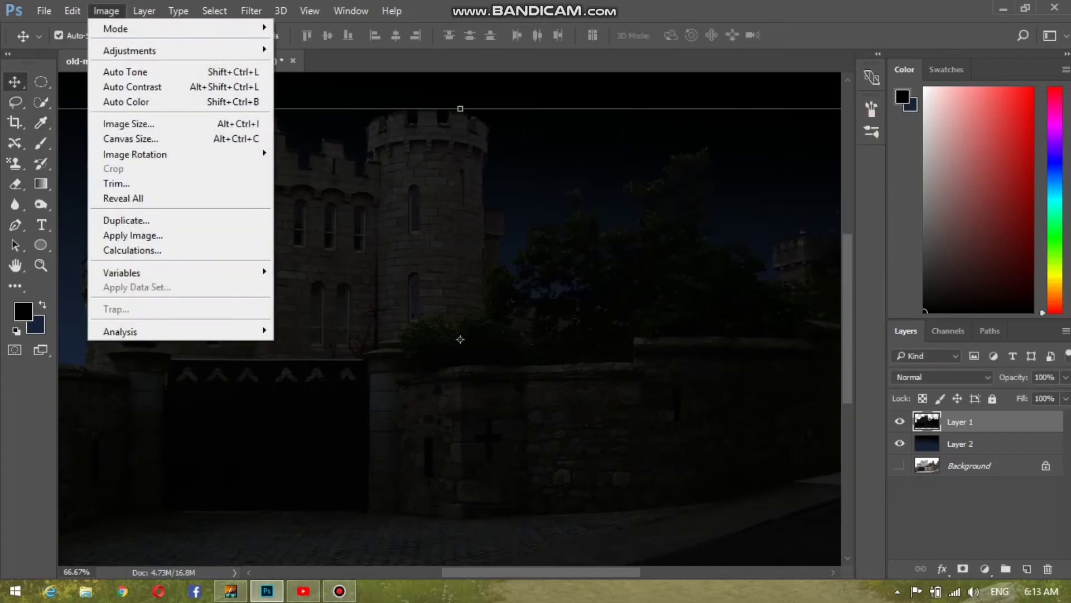
pyautogui.moveTo(168, 50)
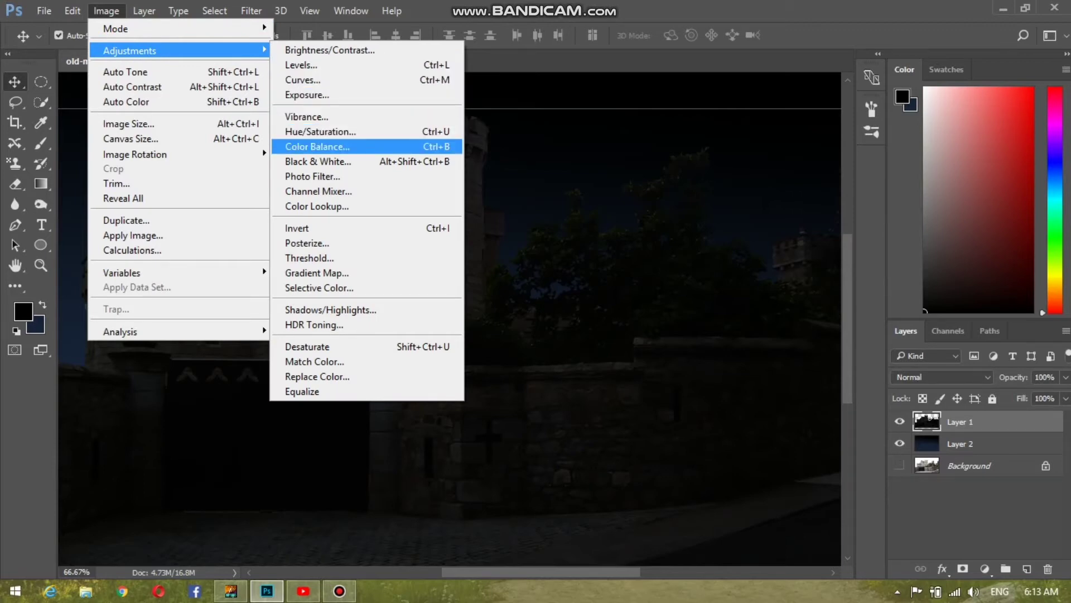
pyautogui.click(335, 147)
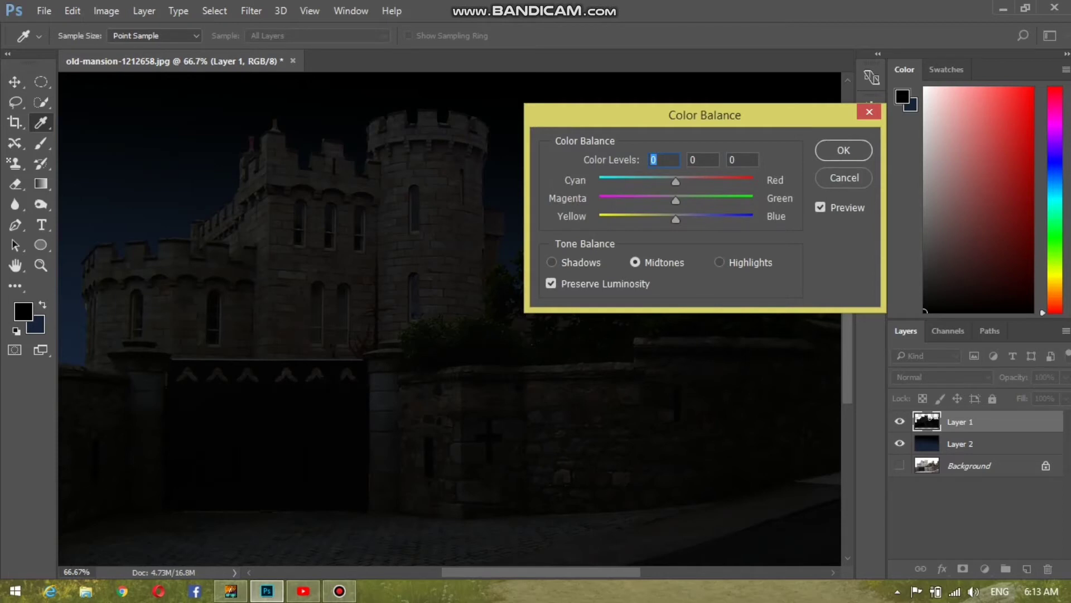
pyautogui.moveTo(676, 219); pyautogui.dragTo(697, 220)
pyautogui.moveTo(675, 181); pyautogui.dragTo(654, 182)
pyautogui.moveTo(697, 219); pyautogui.dragTo(704, 219)
pyautogui.click(844, 150)
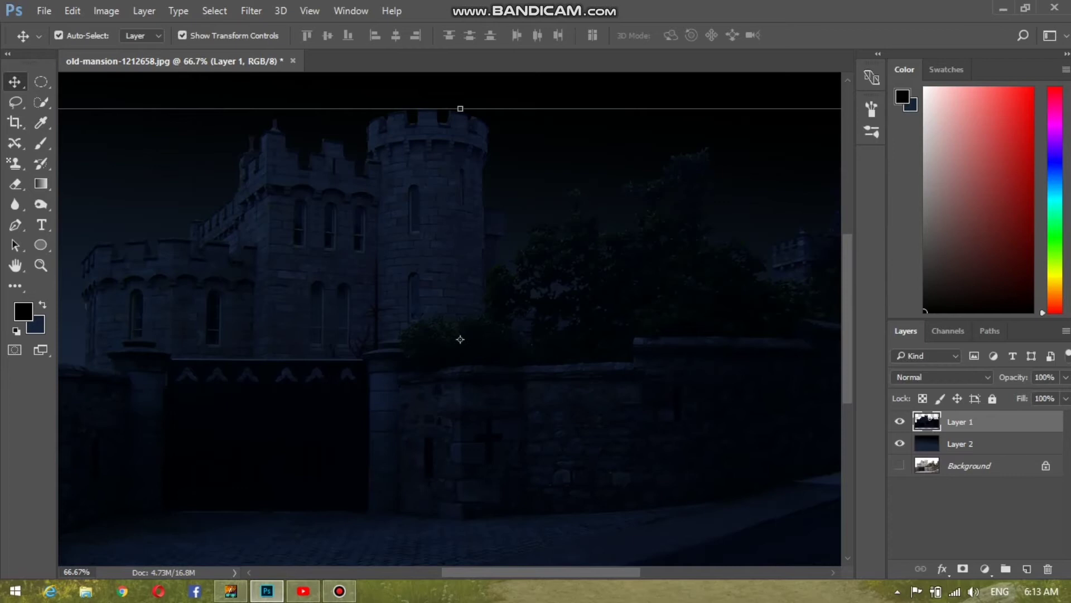
# - Duplicate Layer 1 and place the copy beneath Layer 2 in the layer stack
pyautogui.hotkey('ctrl', 'j')
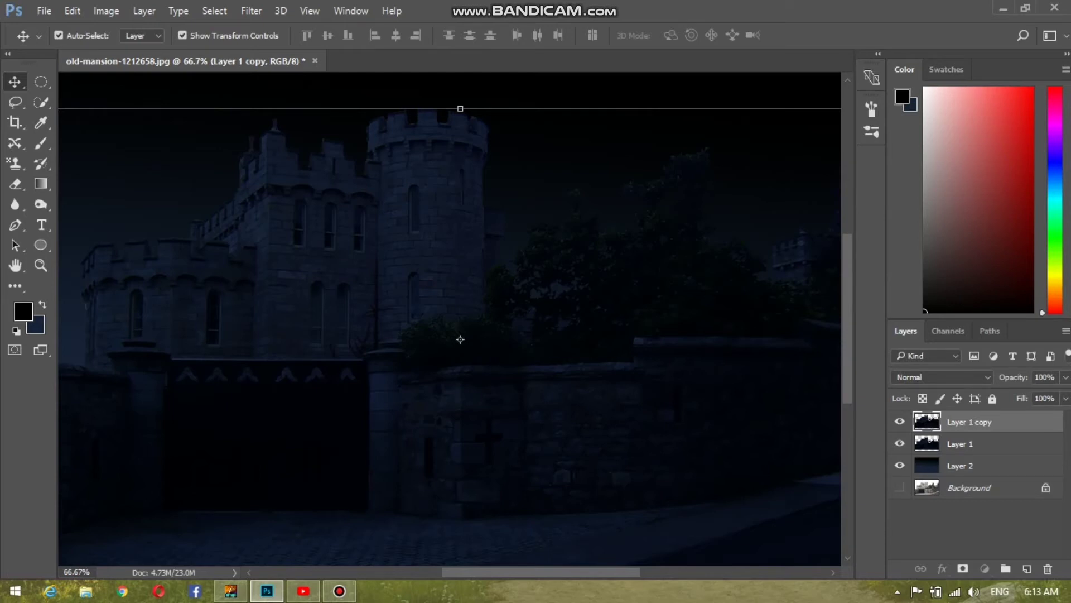
pyautogui.hotkey('ctrl', '[')
pyautogui.hotkey('ctrl', '[')
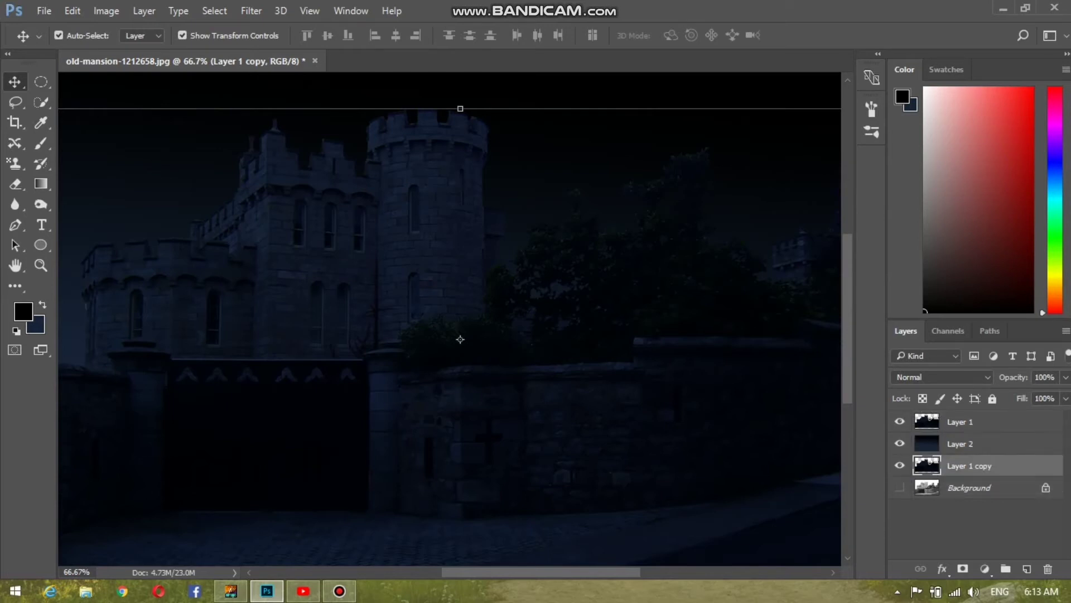
# - Make Layer 1 copy the active layer and hide Layer 1 and Layer 2
pyautogui.click(960, 422)
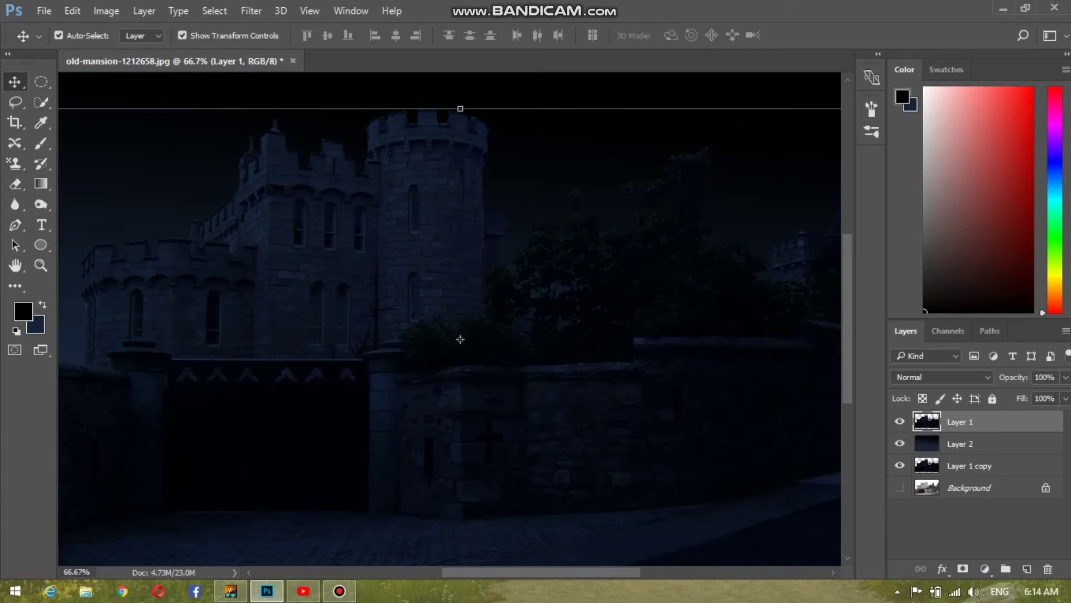
pyautogui.moveTo(339, 590)
pyautogui.click(970, 466)
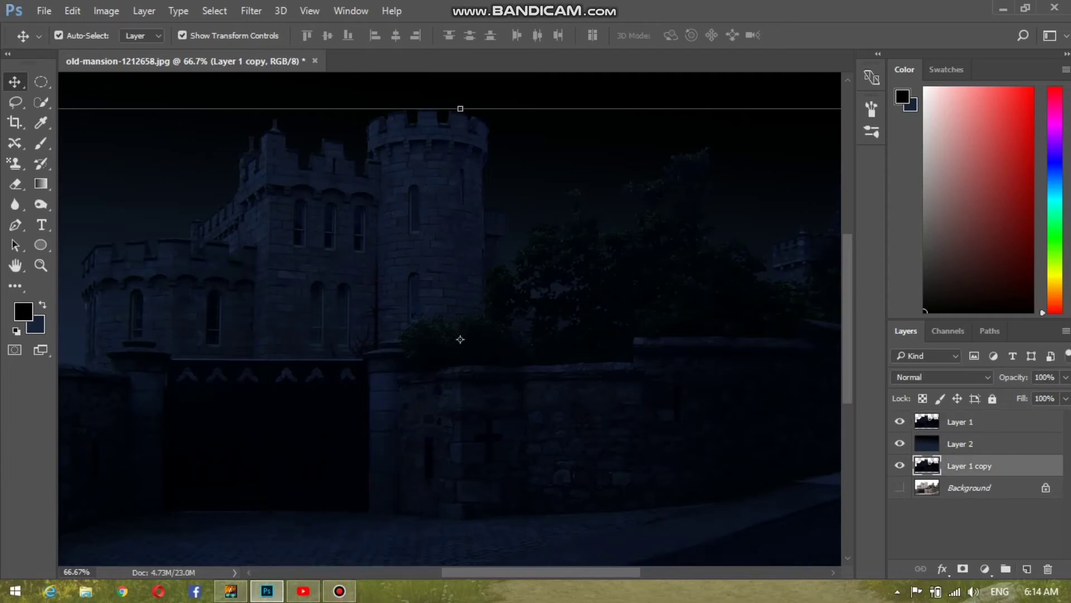
pyautogui.click(899, 421)
pyautogui.click(899, 443)
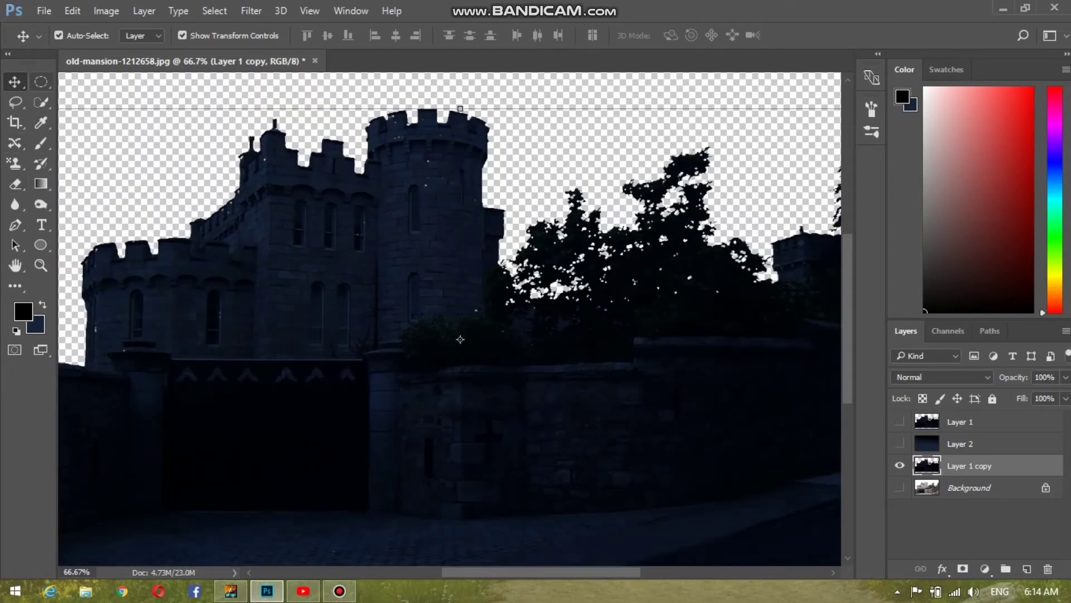
# - Select the round tower's two windows with elliptical selections, making the upper one about 0.36 cm wide and 1.25 cm high
pyautogui.click(42, 82)
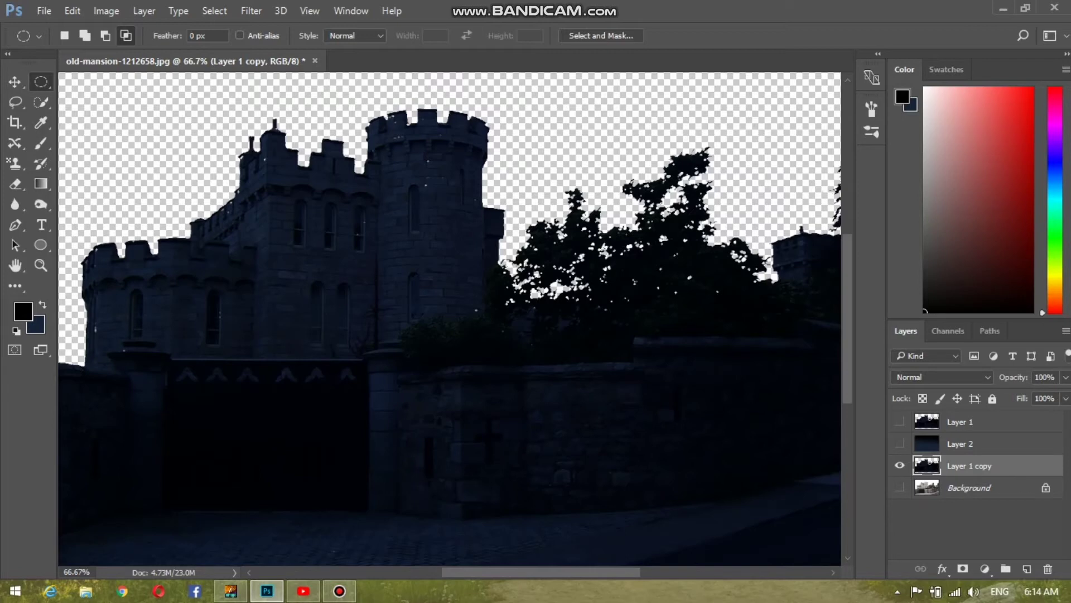
pyautogui.moveTo(406, 179); pyautogui.dragTo(422, 237)
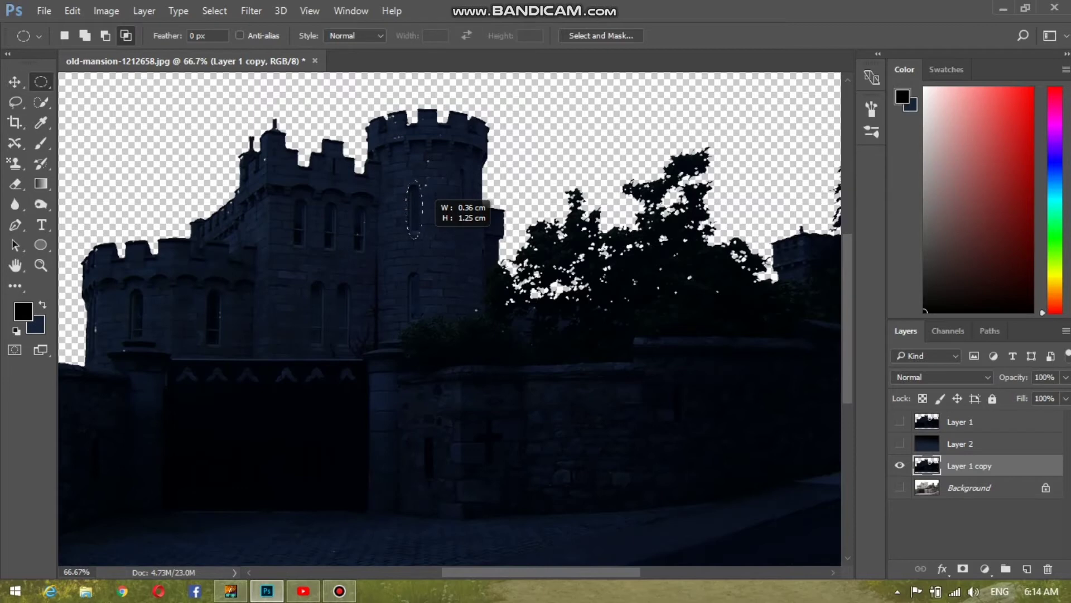
pyautogui.moveTo(423, 237); pyautogui.dragTo(423, 237)
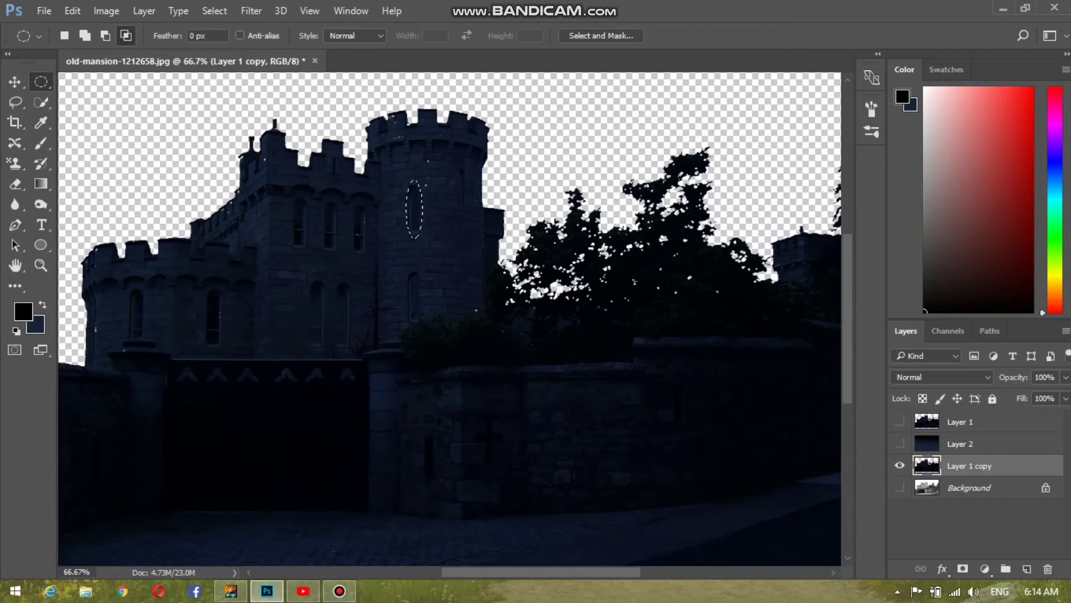
pyautogui.press('shift')
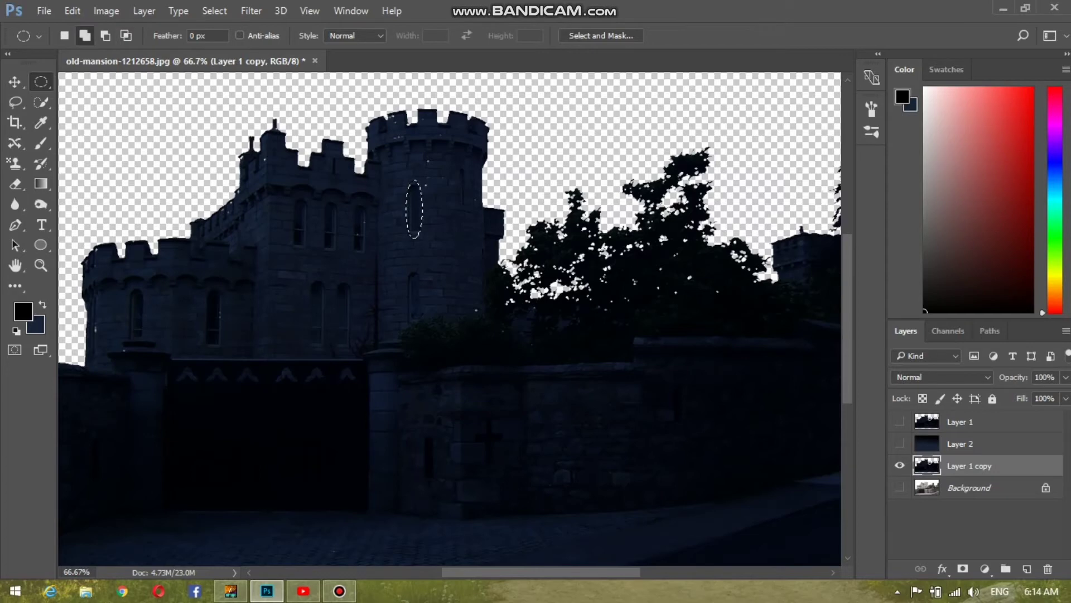
pyautogui.moveTo(405, 262); pyautogui.dragTo(423, 332)
# - Try adding an ellipse over the castle's lower paired windows and deleting the selected areas, then undo the deletion and the added ellipse
pyautogui.moveTo(310, 279); pyautogui.dragTo(357, 319)
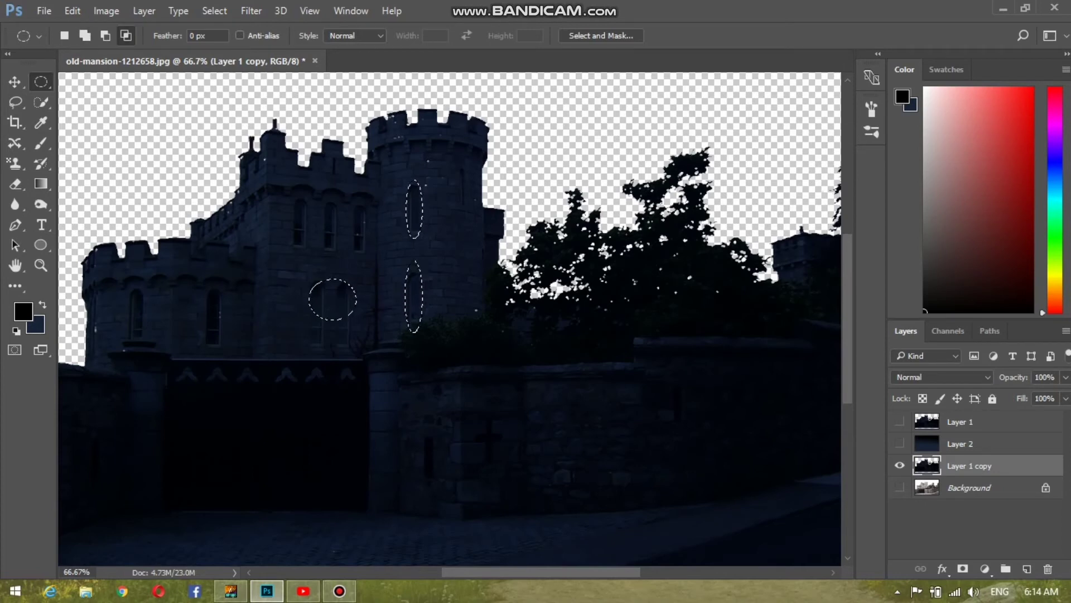
pyautogui.press('Delete')
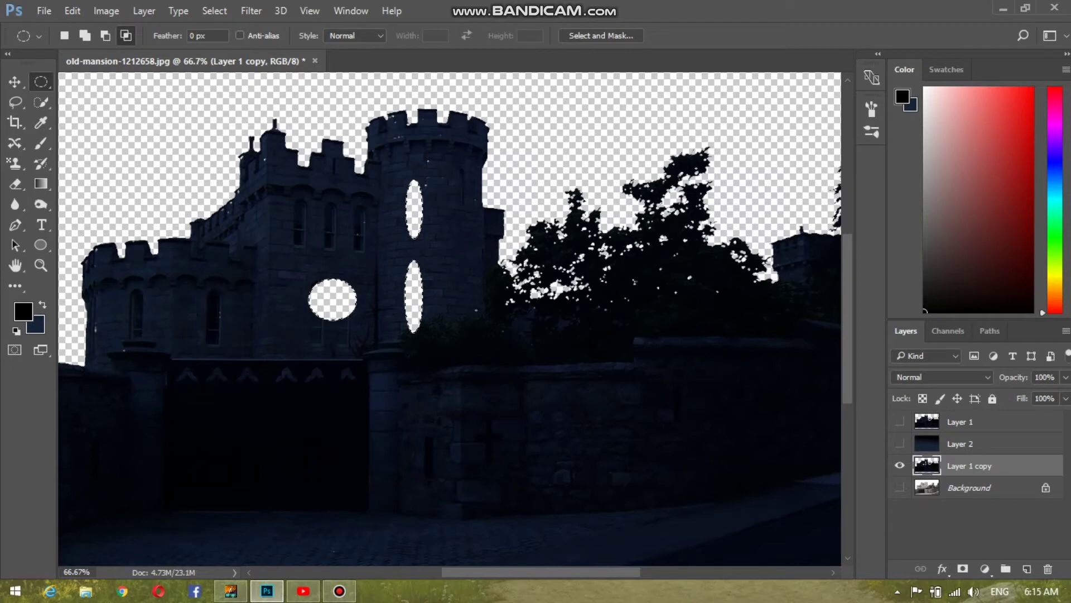
pyautogui.hotkey('ctrl', 'z')
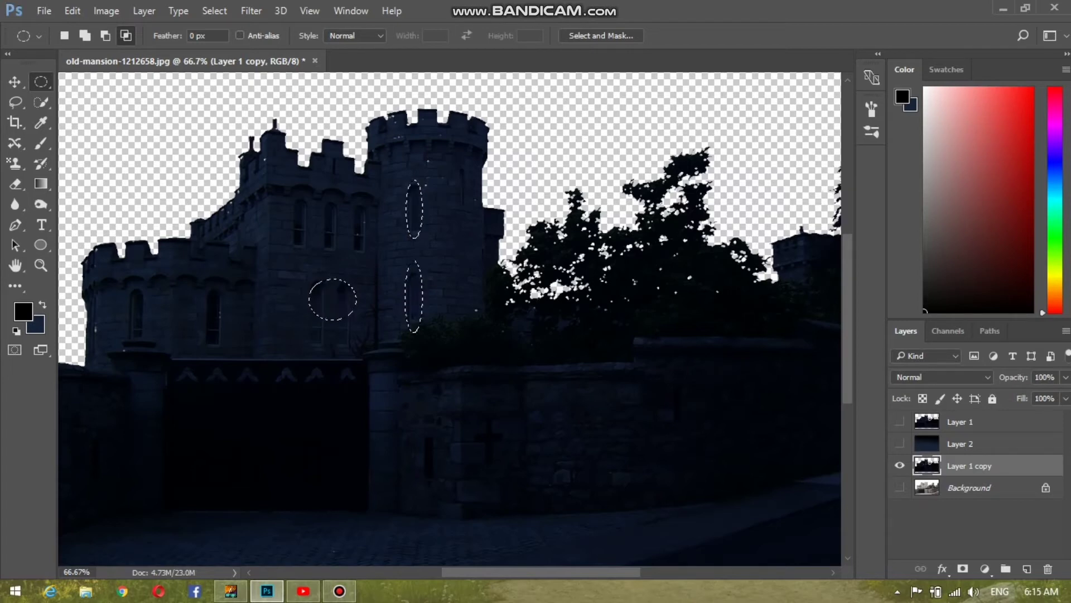
pyautogui.hotkey('ctrl', 'alt', 'z')
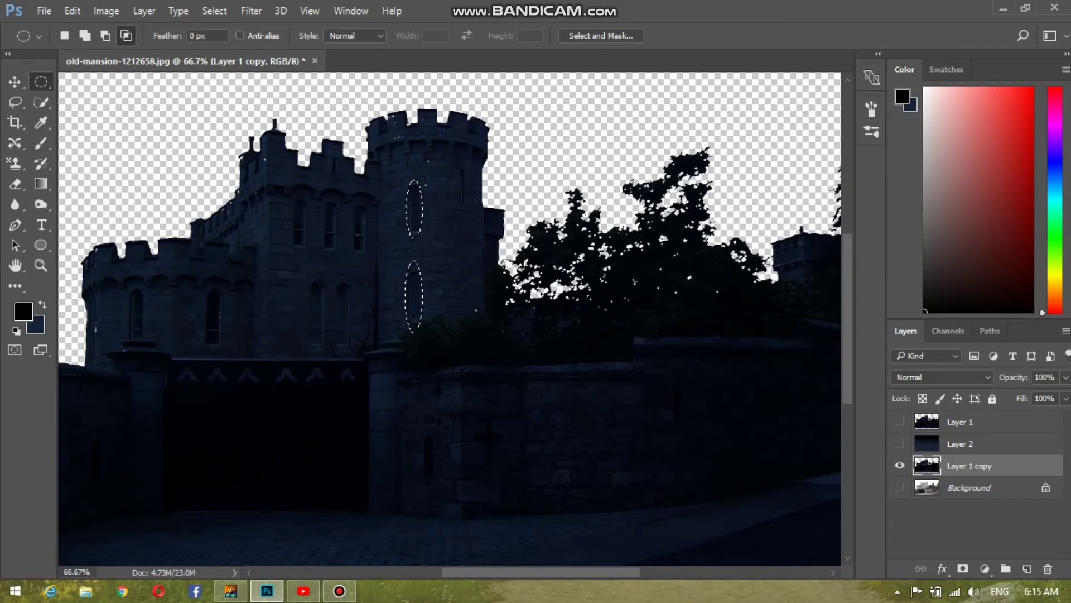
# - Try to select the lower paired windows with the Rectangular Marquee tool at 50 px feather, and undo the attempts
pyautogui.rightClick(40, 81)
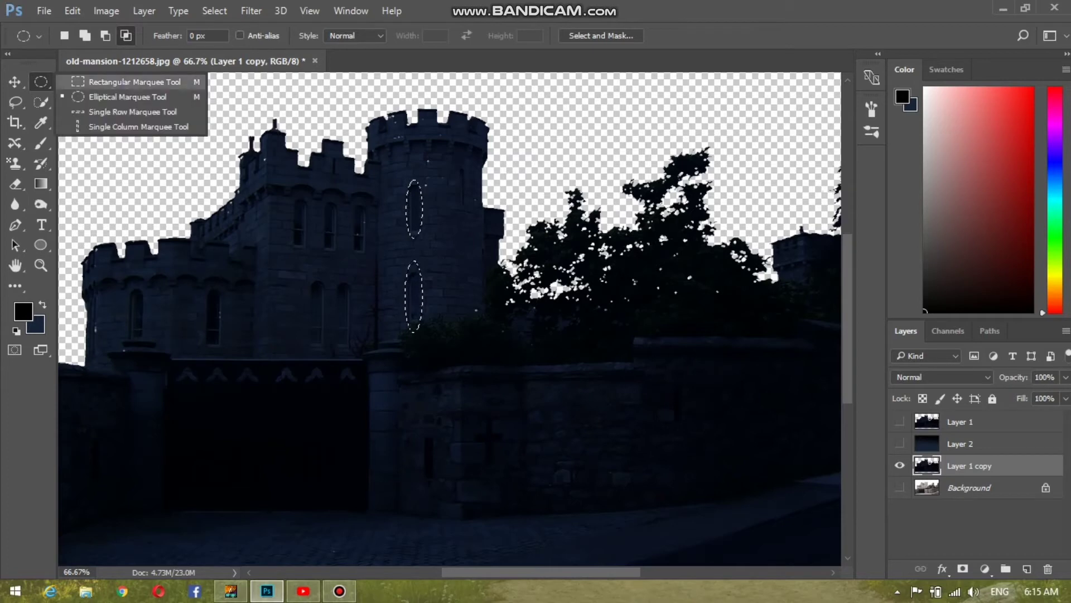
pyautogui.click(112, 79)
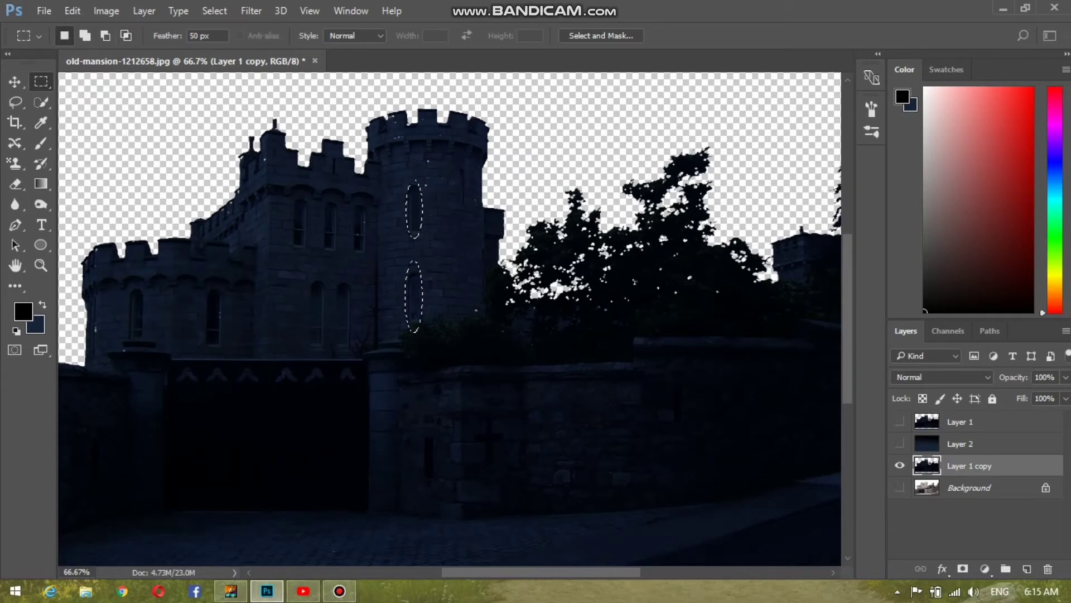
pyautogui.moveTo(309, 275); pyautogui.dragTo(353, 352)
pyautogui.moveTo(311, 275); pyautogui.dragTo(357, 354)
pyautogui.moveTo(303, 276); pyautogui.dragTo(356, 362)
pyautogui.hotkey('ctrl', 'alt', 'z')
pyautogui.hotkey('ctrl', 'alt', 'z')
pyautogui.hotkey('ctrl', 'alt', 'z')
# - Try the feathered rectangular selection around the lower paired windows again, including in add-to-selection mode, and deselect it
pyautogui.moveTo(307, 276); pyautogui.dragTo(355, 355)
pyautogui.click(85, 35)
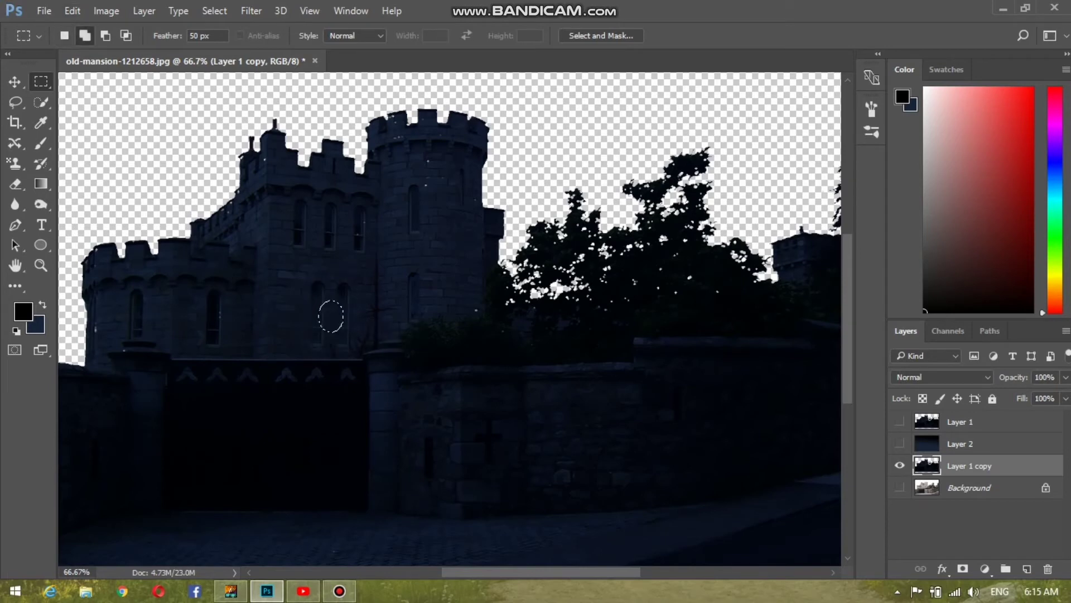
pyautogui.hotkey('ctrl', 'd')
pyautogui.moveTo(302, 271); pyautogui.dragTo(357, 355)
pyautogui.hotkey('ctrl', 'd')
# - Select the castle's lower paired windows with two hard-edged elliptical selections, the first about 0.38 cm wide and 1.54 cm high
pyautogui.rightClick(41, 82)
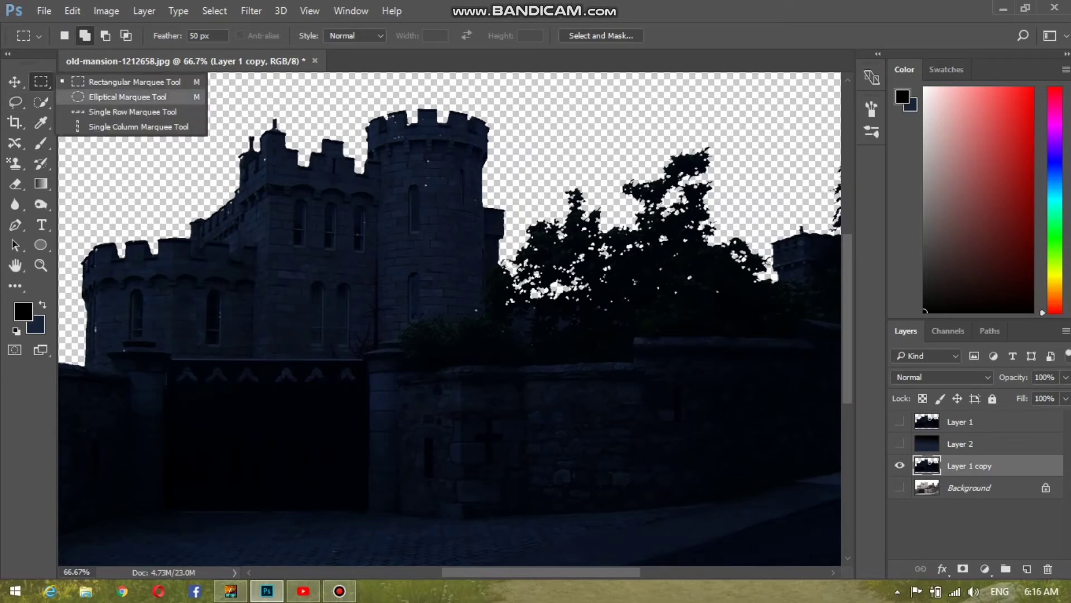
pyautogui.click(112, 96)
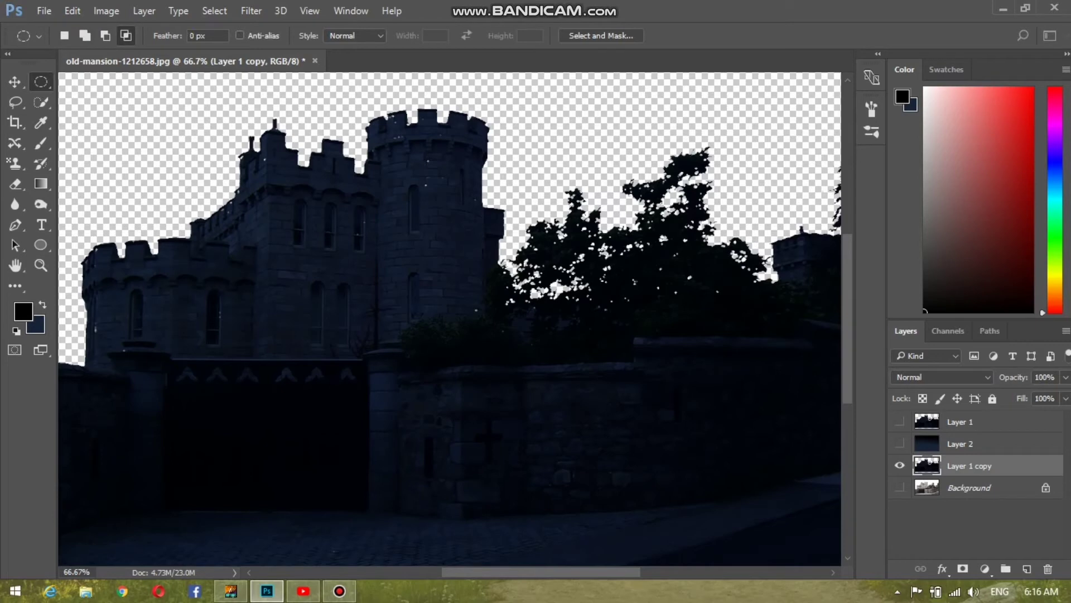
pyautogui.moveTo(308, 281); pyautogui.dragTo(326, 350)
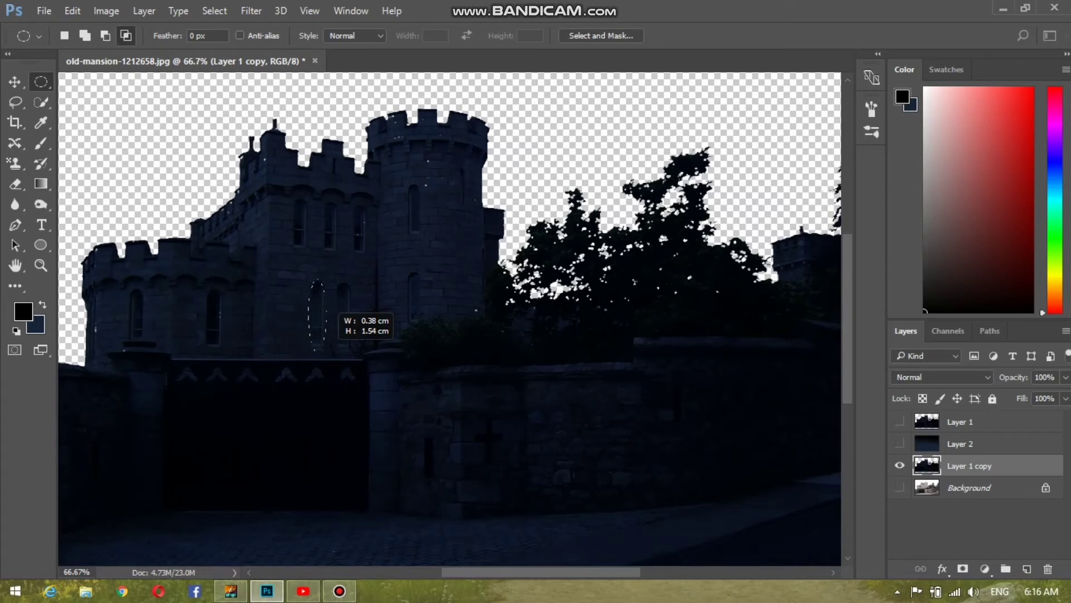
pyautogui.moveTo(326, 350); pyautogui.dragTo(326, 350)
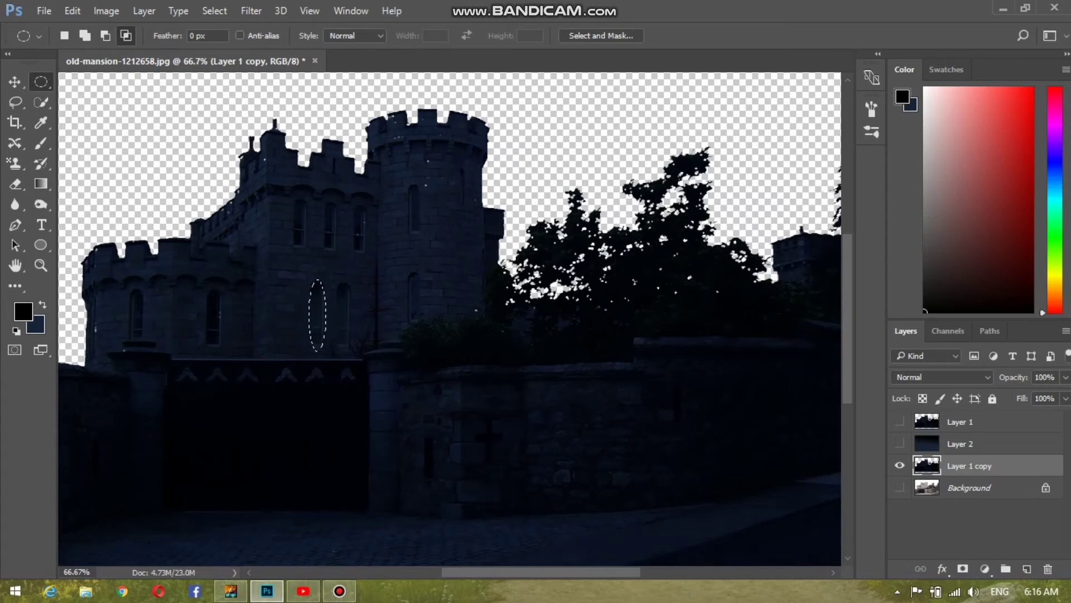
pyautogui.press('shift')
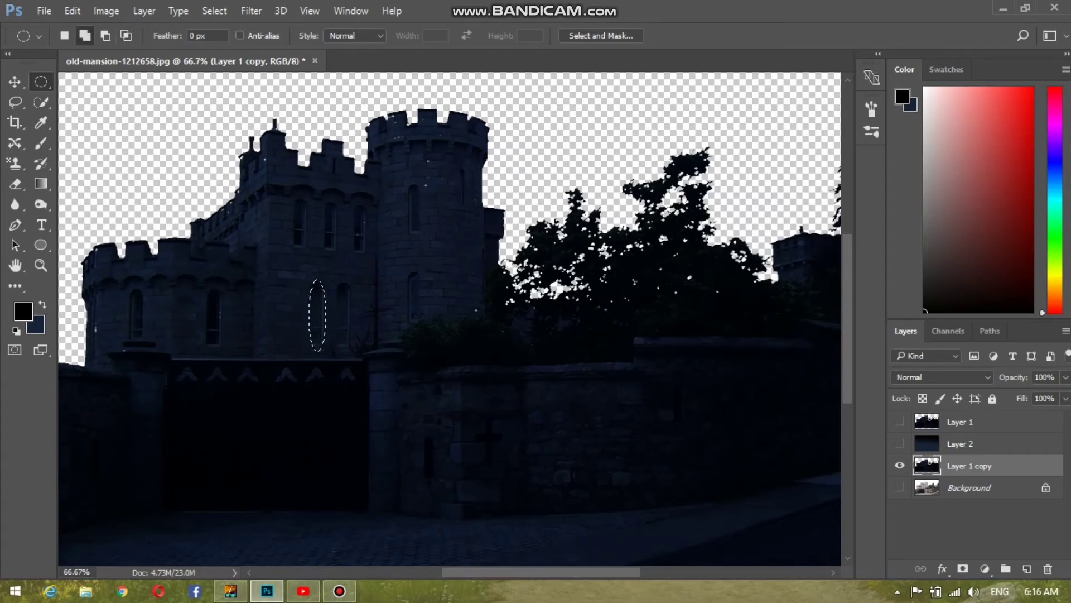
pyautogui.moveTo(334, 278); pyautogui.dragTo(353, 348)
# - Add one tall ellipse around both of the round tower's windows to the selection
pyautogui.moveTo(406, 186); pyautogui.dragTo(417, 321)
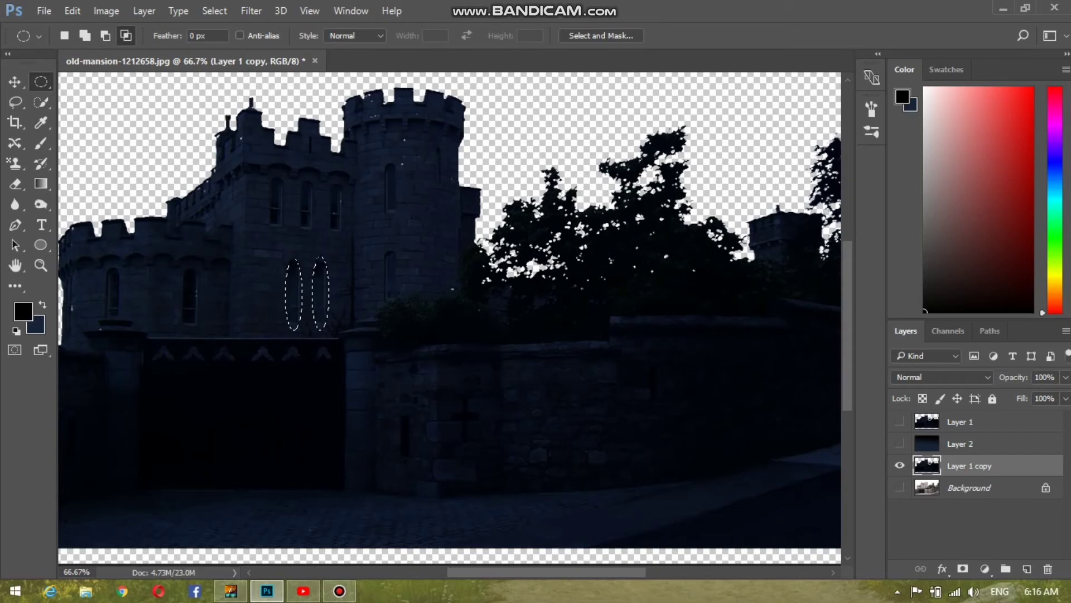
pyautogui.press('shift')
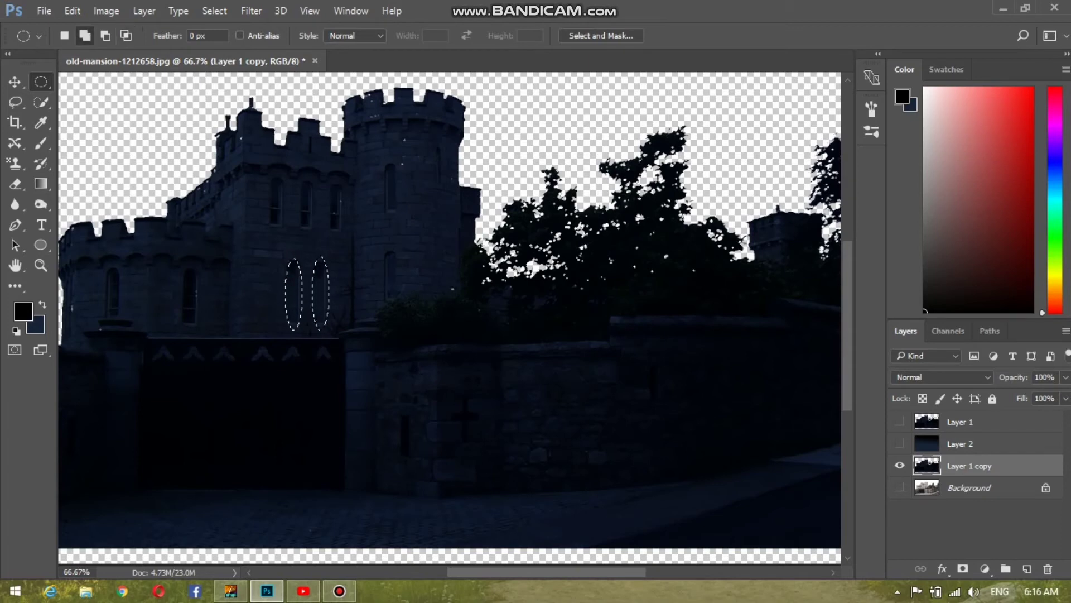
pyautogui.moveTo(374, 161); pyautogui.dragTo(406, 315)
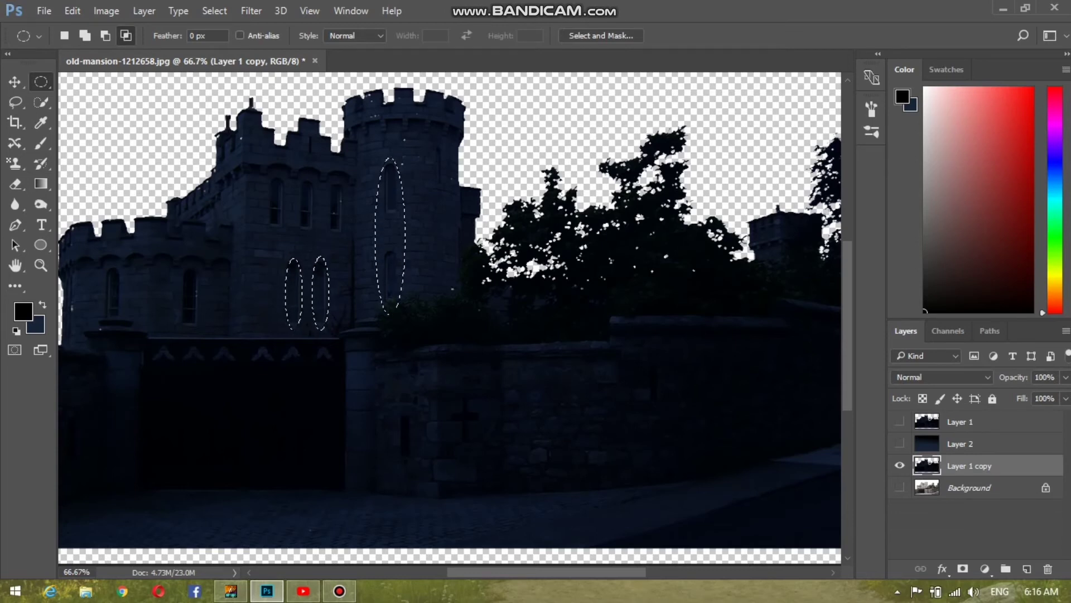
# - Show Layer 1 and Layer 2, and set the selection's midtone Color Balance on Layer 1 to +63, 0, -100
pyautogui.click(900, 421)
pyautogui.click(900, 443)
pyautogui.click(960, 422)
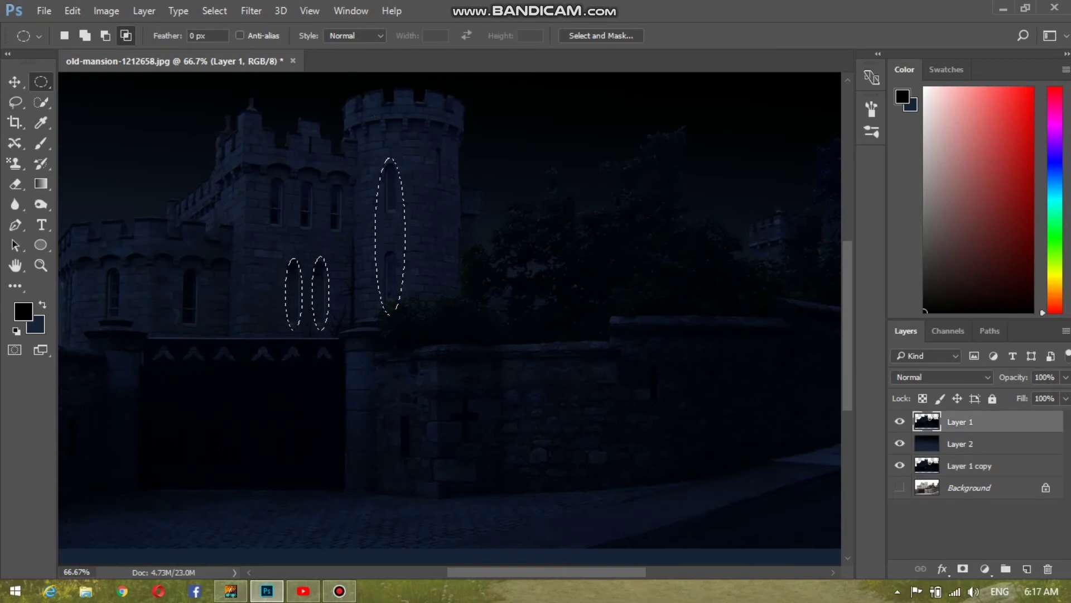
pyautogui.hotkey('ctrl', 'b')
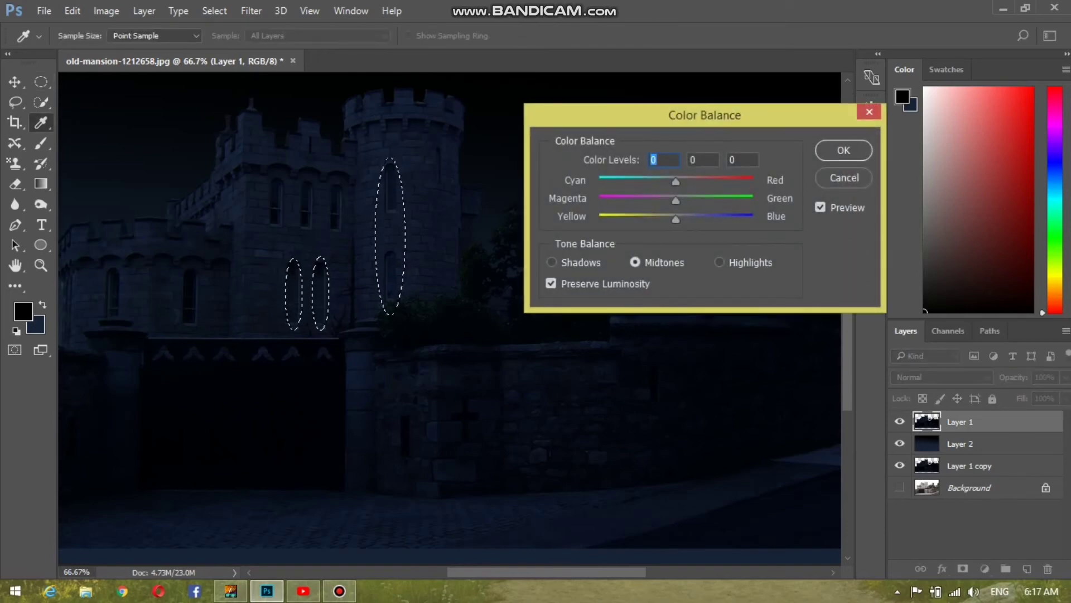
pyautogui.moveTo(675, 219); pyautogui.dragTo(599, 219)
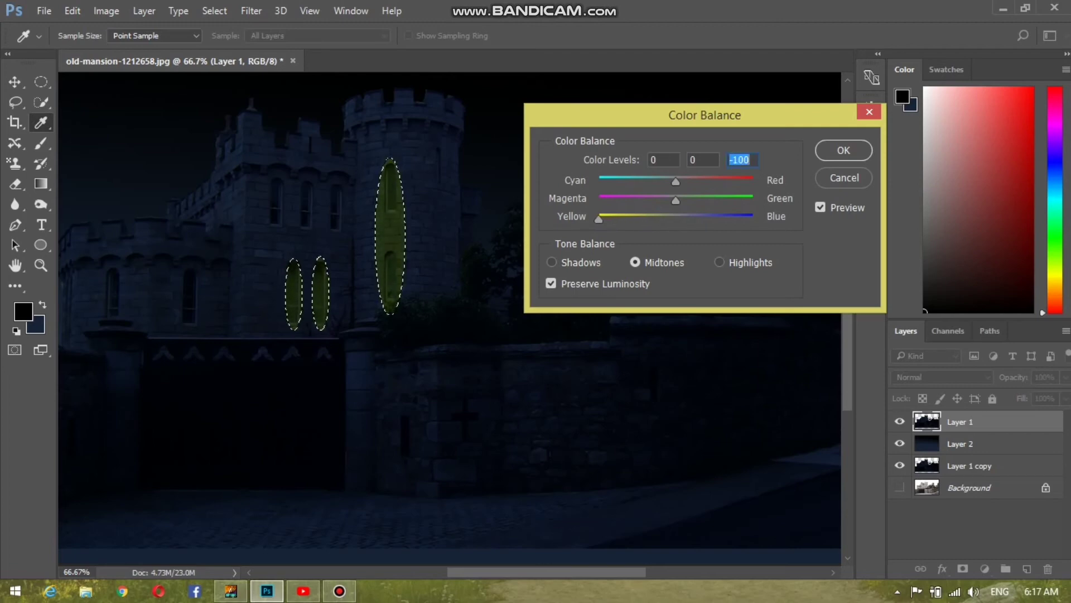
pyautogui.moveTo(676, 181); pyautogui.dragTo(724, 181)
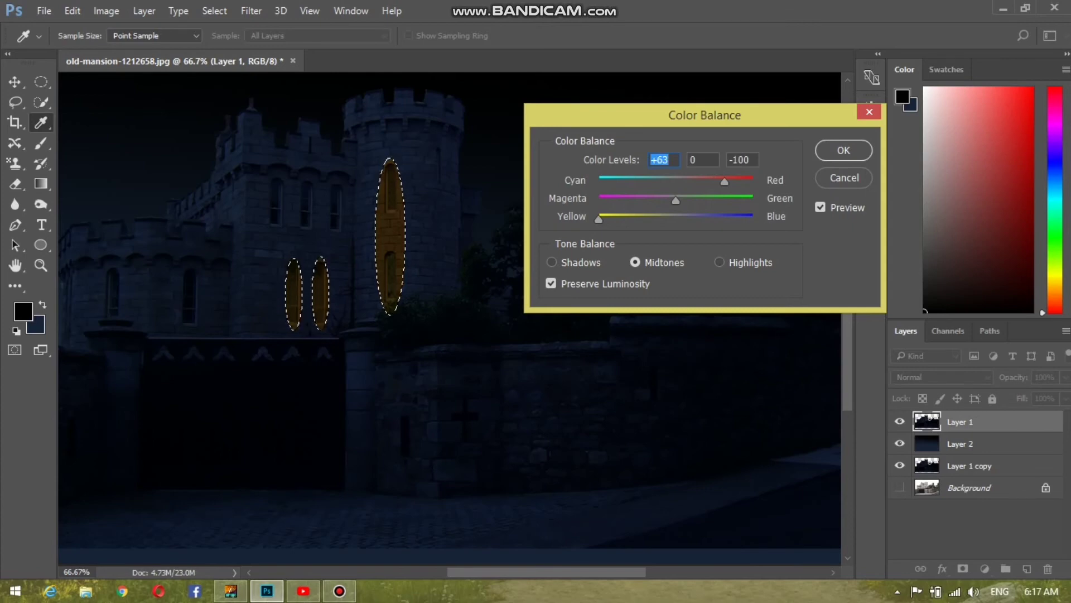
# - Set the Color Balance shadows of the selected window areas to +50, 0, -100
pyautogui.click(551, 262)
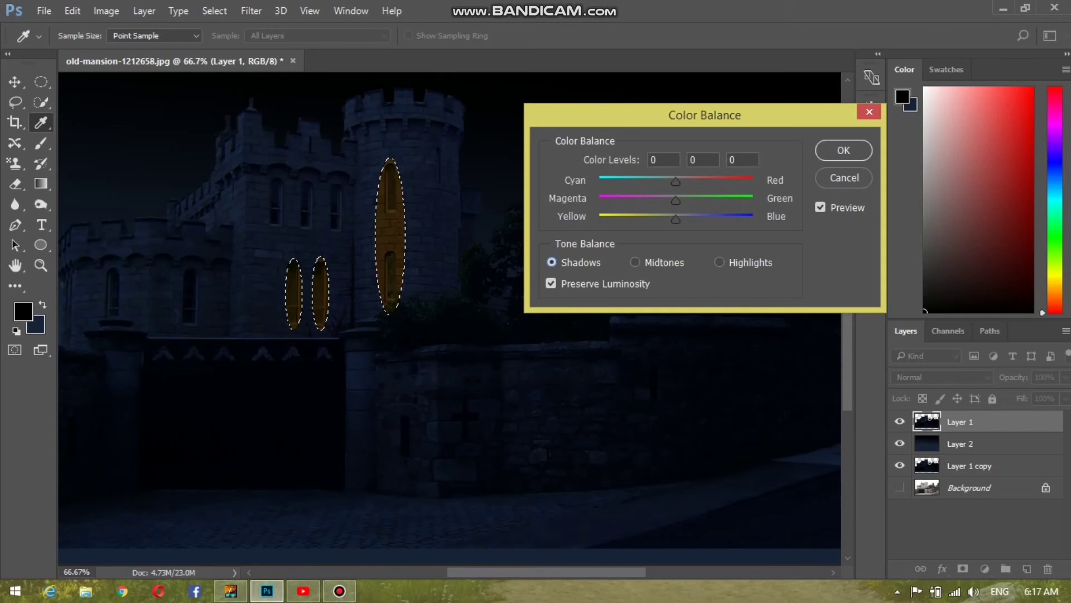
pyautogui.moveTo(676, 219); pyautogui.dragTo(597, 220)
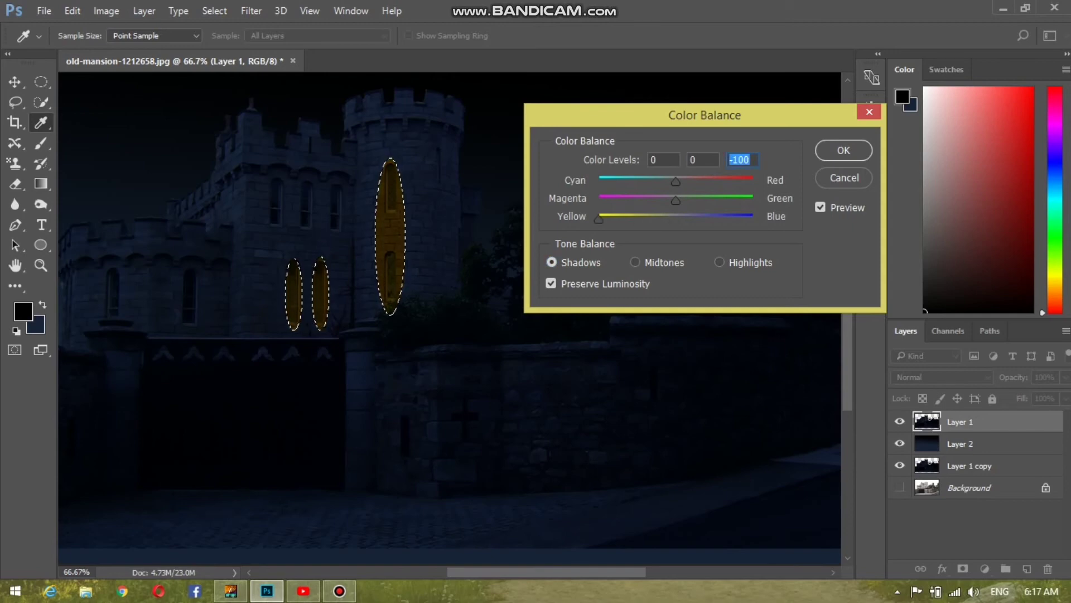
pyautogui.moveTo(676, 181); pyautogui.dragTo(714, 181)
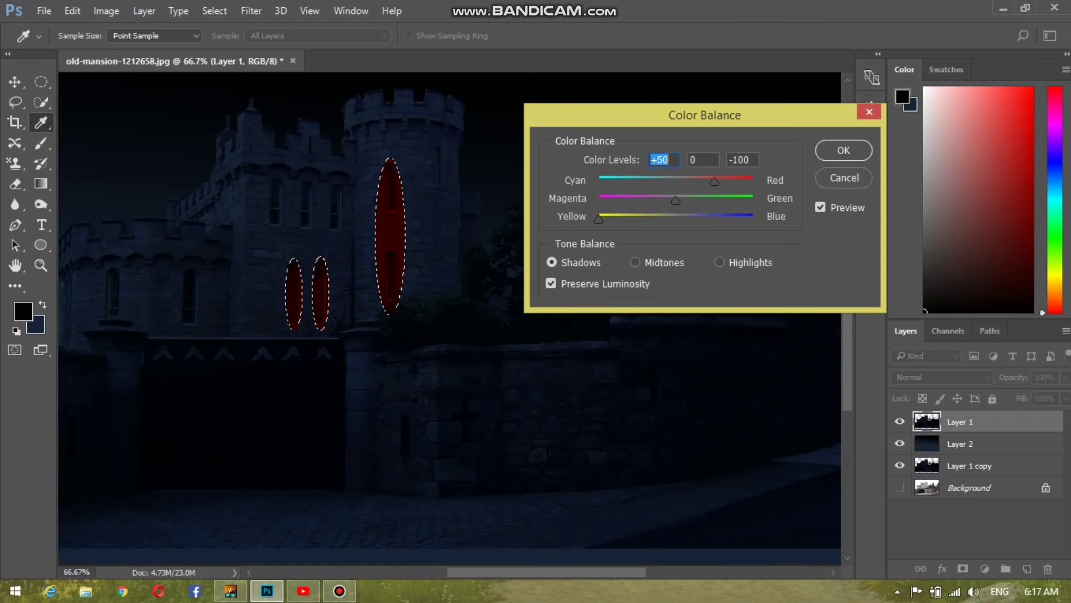
# - Set the Color Balance highlights to +47, 0, -31 and apply the adjustment to the selected window areas
pyautogui.click(720, 262)
pyautogui.moveTo(676, 219); pyautogui.dragTo(652, 219)
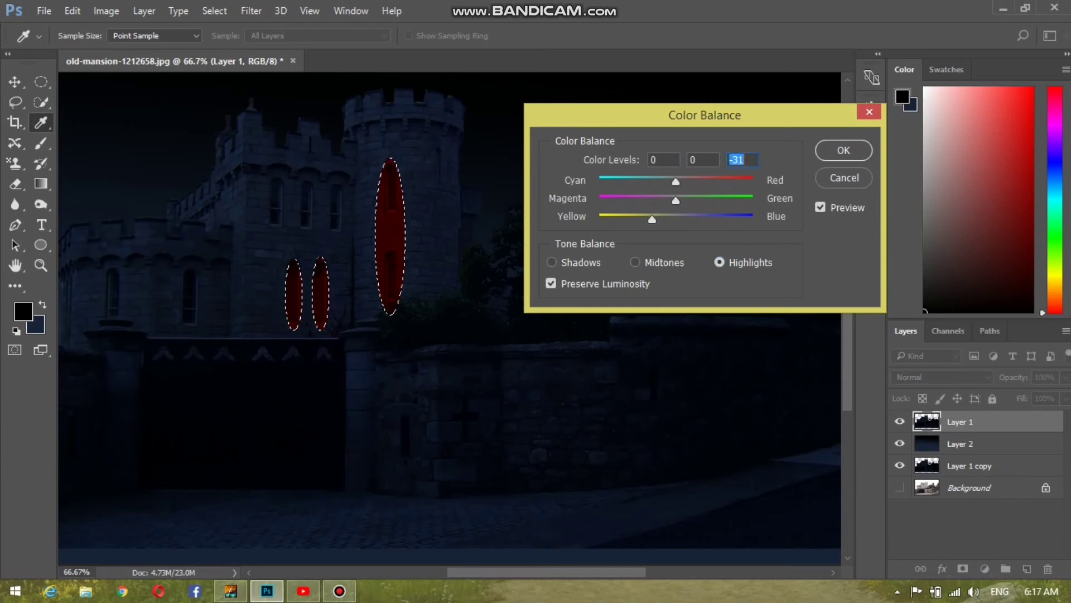
pyautogui.moveTo(691, 182); pyautogui.dragTo(712, 181)
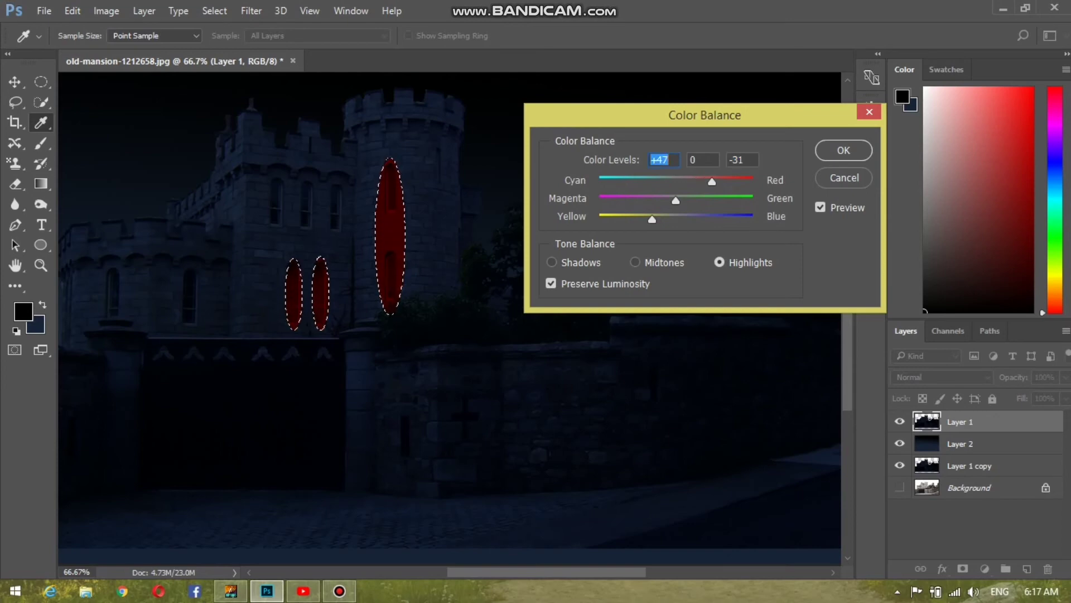
pyautogui.press('Return')
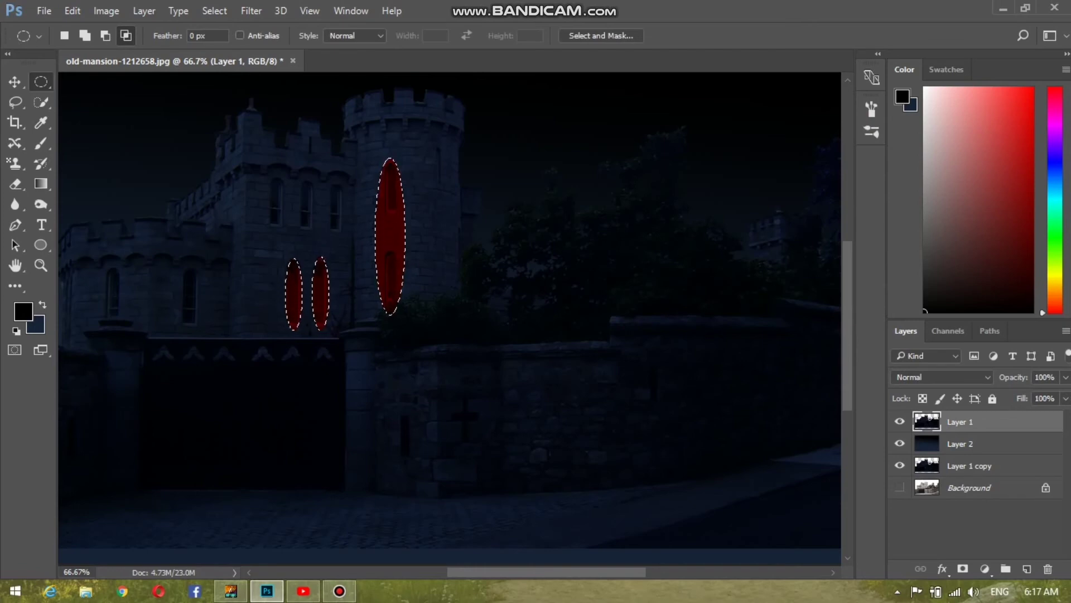
# - Try hiding the selected window ellipses with an inverted layer mask on Layer 1, and undo the mask
pyautogui.hotkey('ctrl', '-')
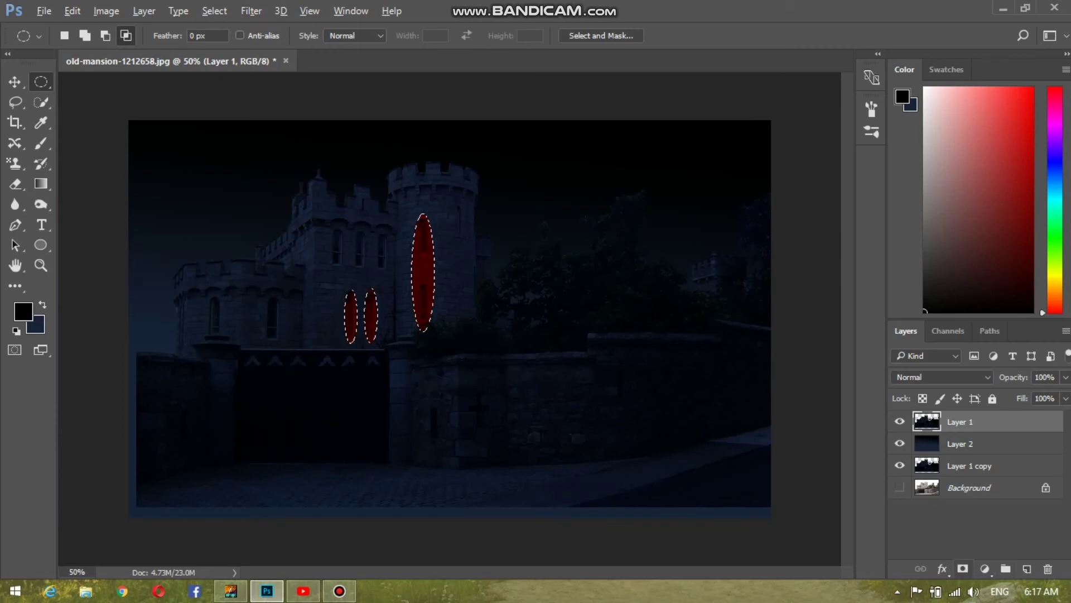
pyautogui.keyDown('alt'); pyautogui.click(962, 568); pyautogui.keyUp('alt')
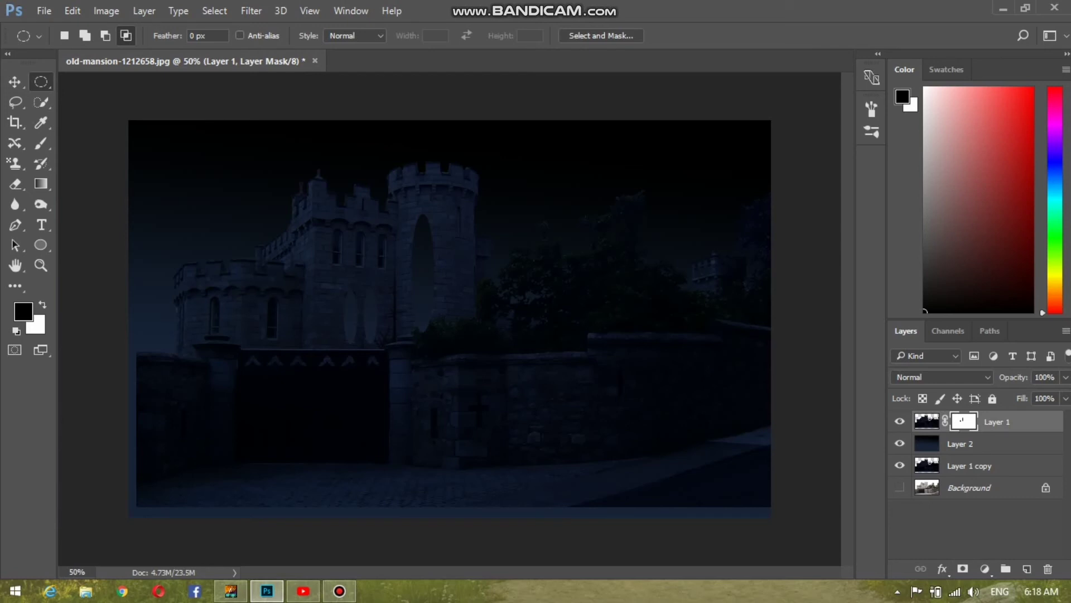
pyautogui.press('x')
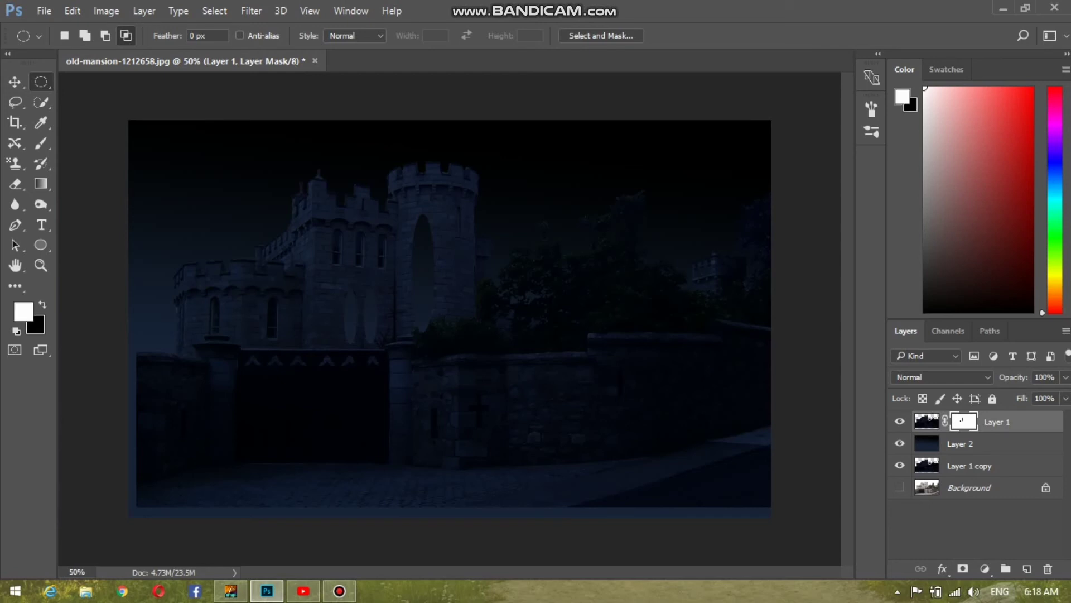
pyautogui.hotkey('ctrl', 'z')
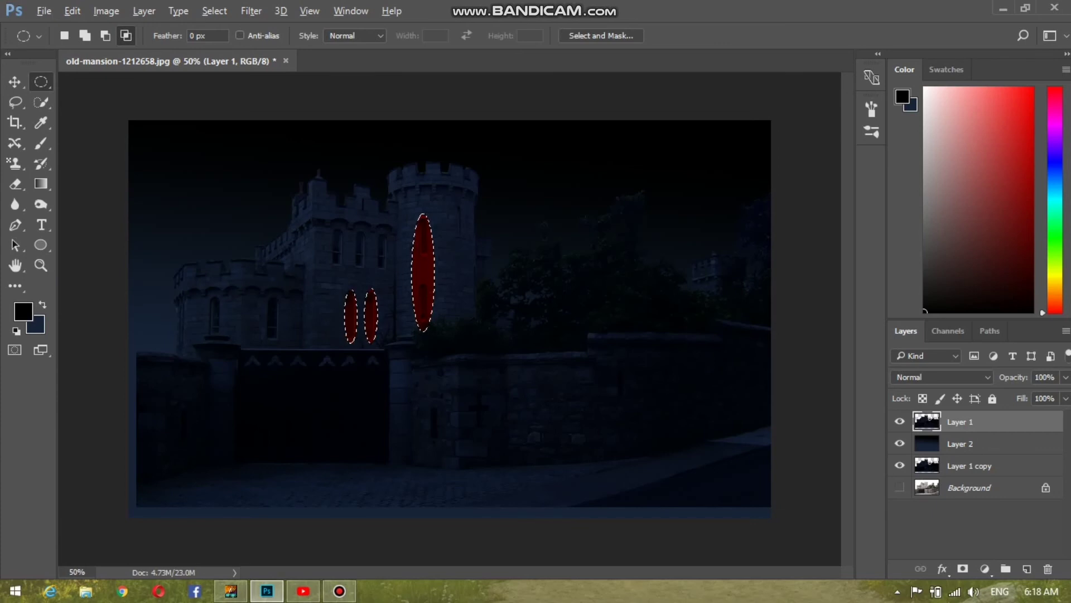
# - Add a layer mask to Layer 1 that hides the three selected window ellipses
pyautogui.press('alt')
pyautogui.keyDown('alt'); pyautogui.click(963, 569); pyautogui.keyUp('alt')
pyautogui.press('i')
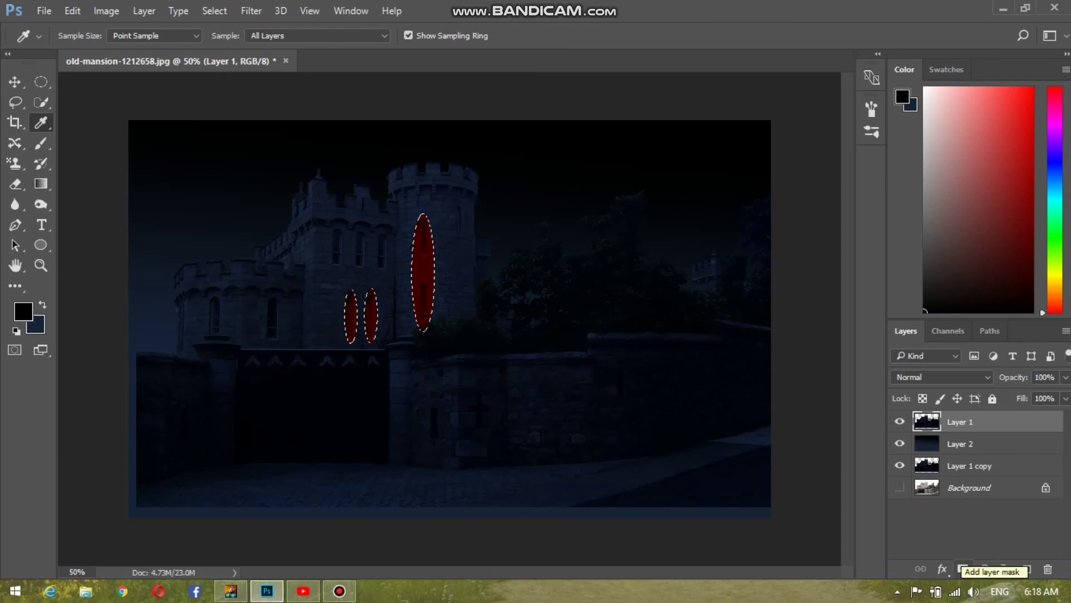
pyautogui.press('alt')
pyautogui.keyDown('alt'); pyautogui.click(962, 568); pyautogui.keyUp('alt')
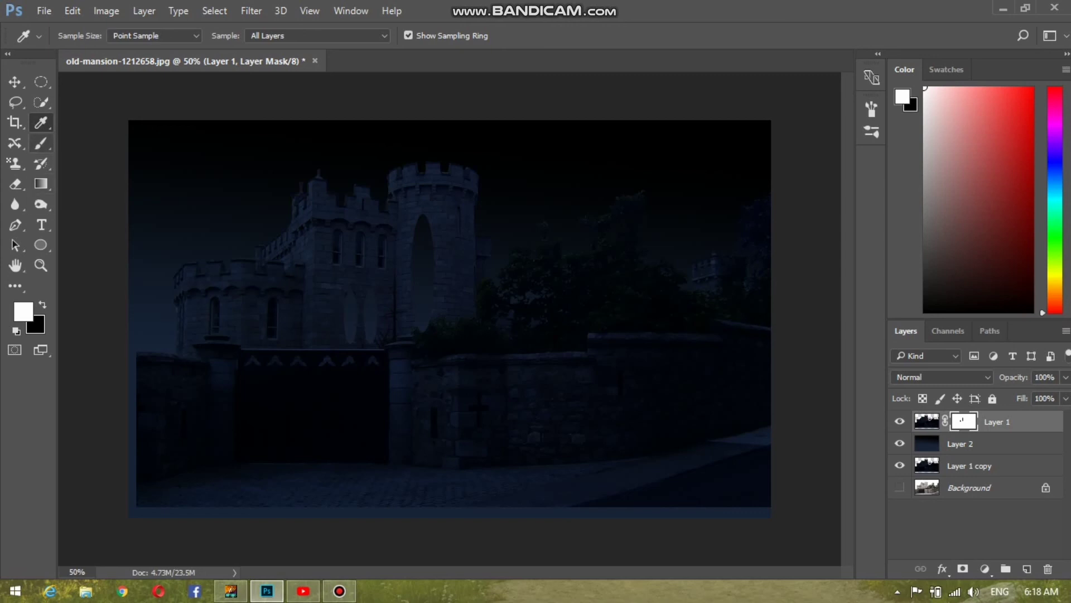
# - Try painting white on Layer 1's mask at the top of the round tower's ellipse with a 40 px brush, and undo the stroke
pyautogui.click(40, 143)
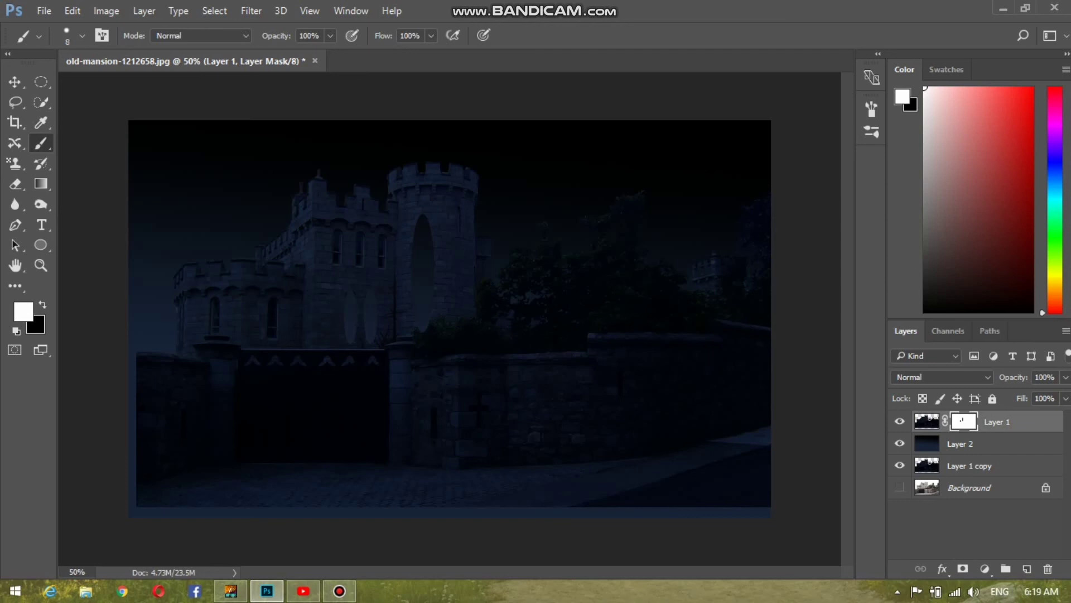
pyautogui.press(']')
pyautogui.press(']')
pyautogui.press(']')
pyautogui.press(']')
pyautogui.hotkey('ctrl', '+')
pyautogui.hotkey('ctrl', '+')
pyautogui.hotkey('ctrl', '+')
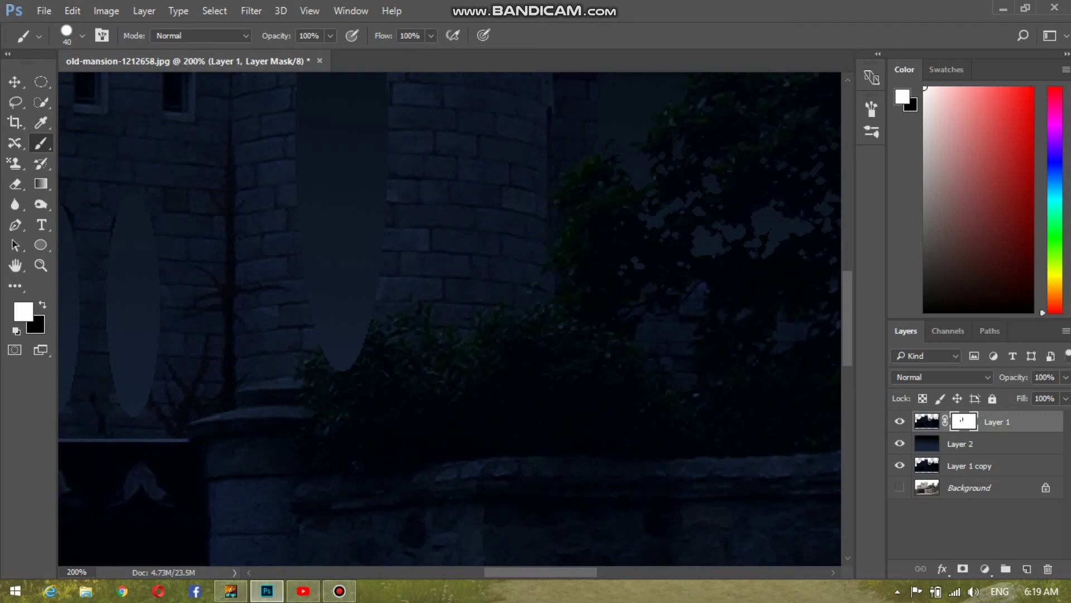
pyautogui.hotkey('ctrl', '+')
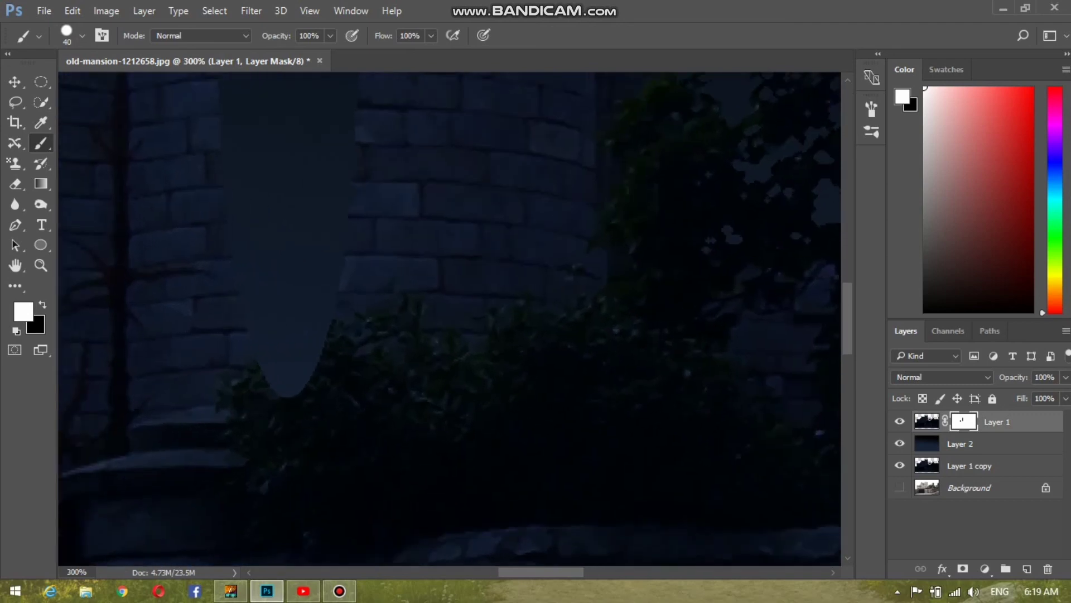
pyautogui.scroll(10, 450, 318)
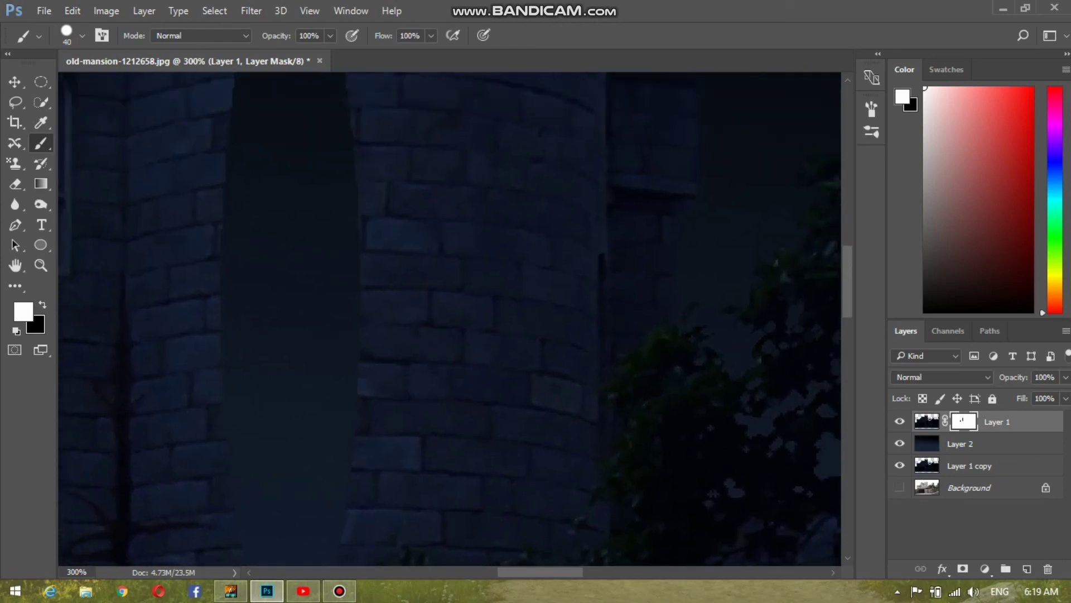
pyautogui.scroll(3, 450, 318)
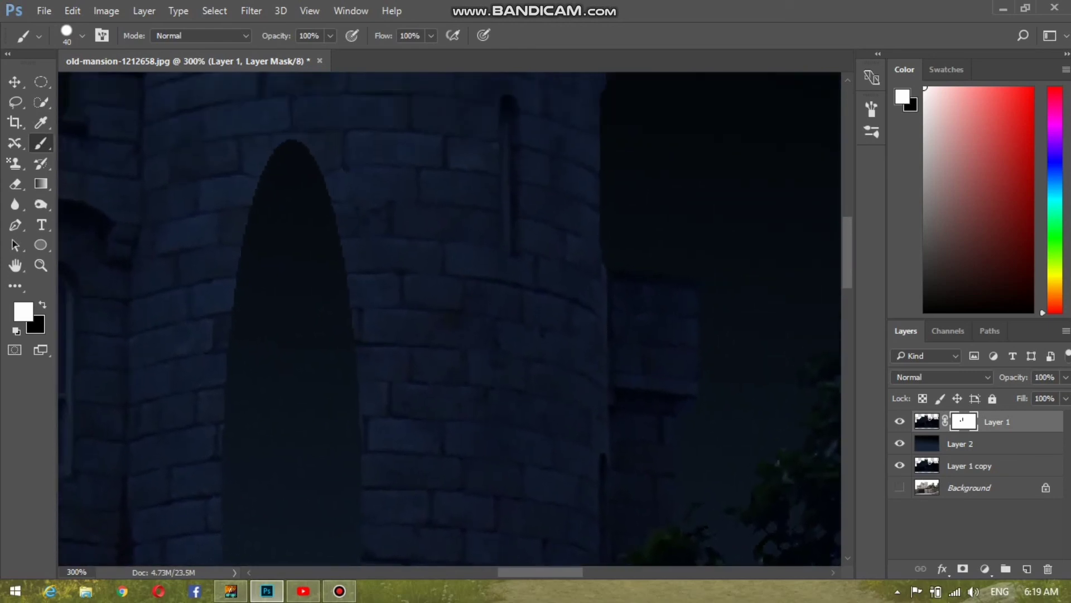
pyautogui.press('\\')
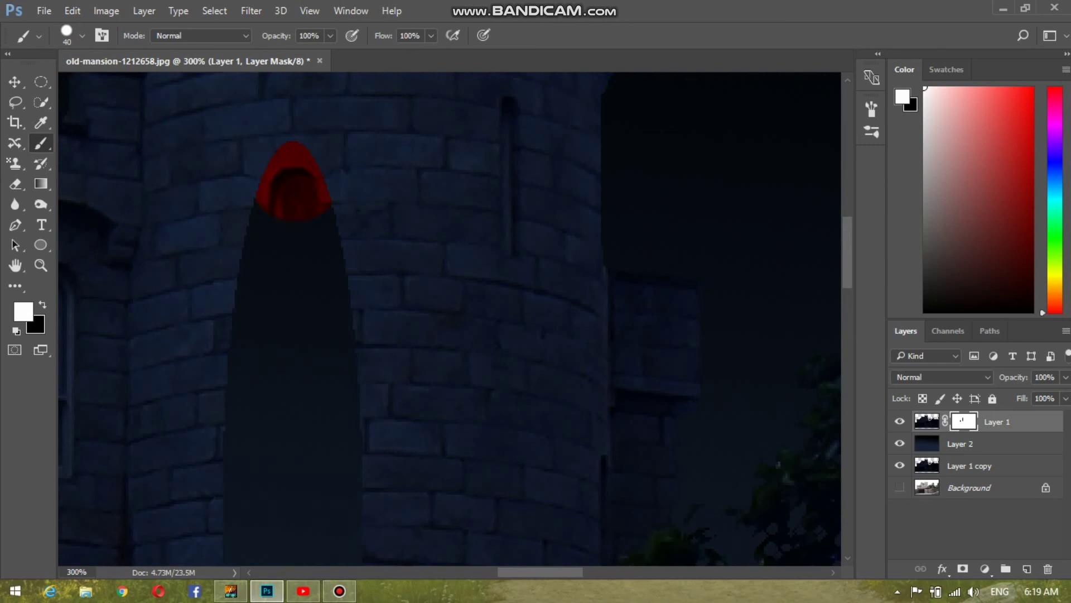
pyautogui.press('\\')
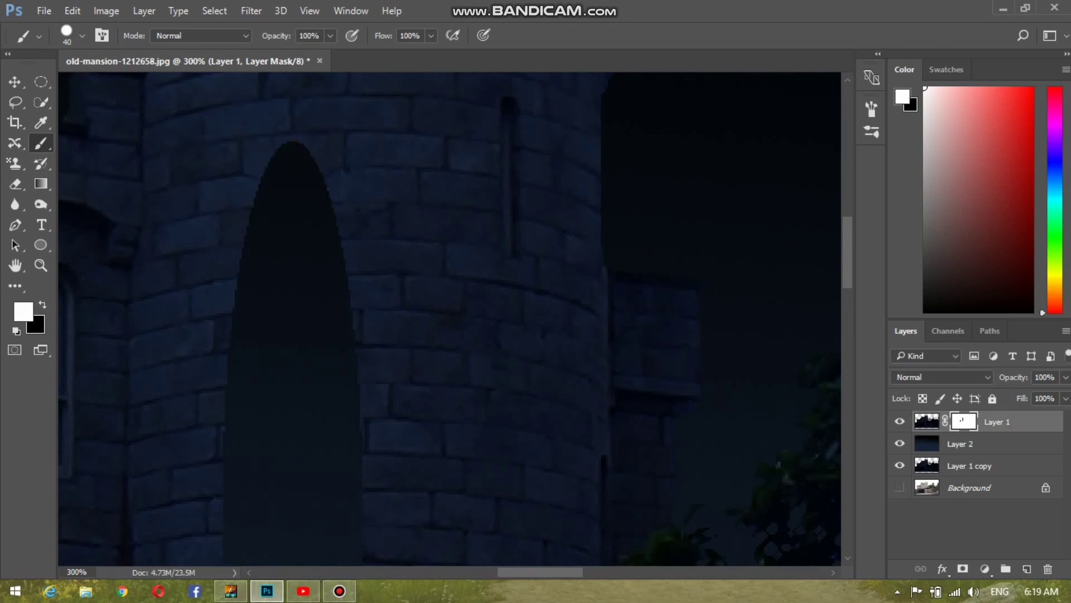
# - Paint white on Layer 1's mask with a 10 px brush to reveal the red tint over the round tower's two windows
pyautogui.press('[')
pyautogui.press('[')
pyautogui.press('[')
pyautogui.press('[')
pyautogui.moveTo(308, 158); pyautogui.dragTo(342, 295)
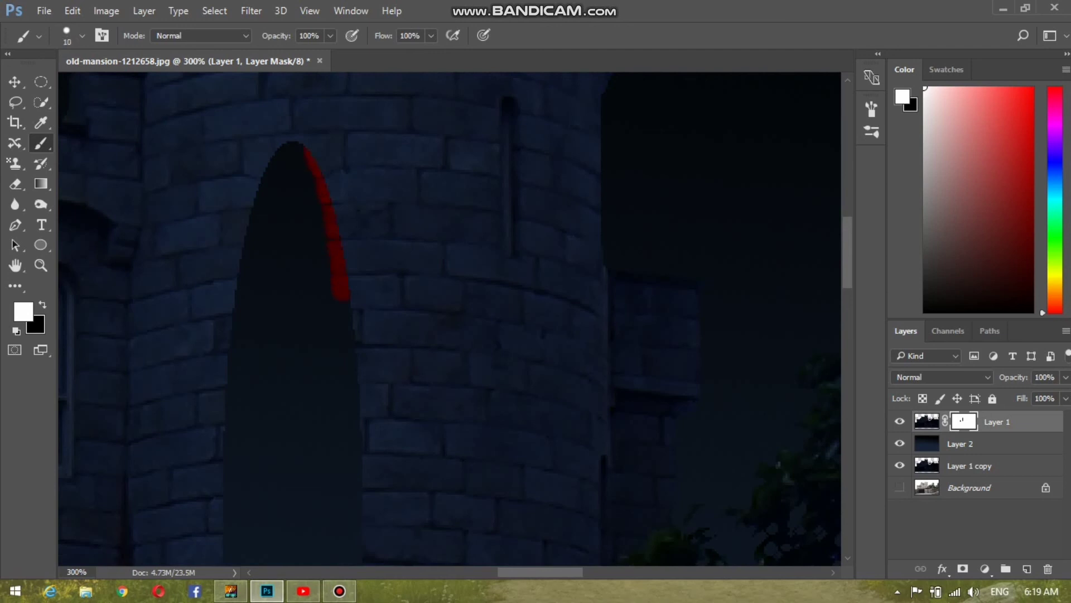
pyautogui.moveTo(303, 151)
pyautogui.mouseDown()
pyautogui.moveTo(279, 154)
pyautogui.moveTo(237, 302)
pyautogui.moveTo(297, 161)
pyautogui.mouseUp()
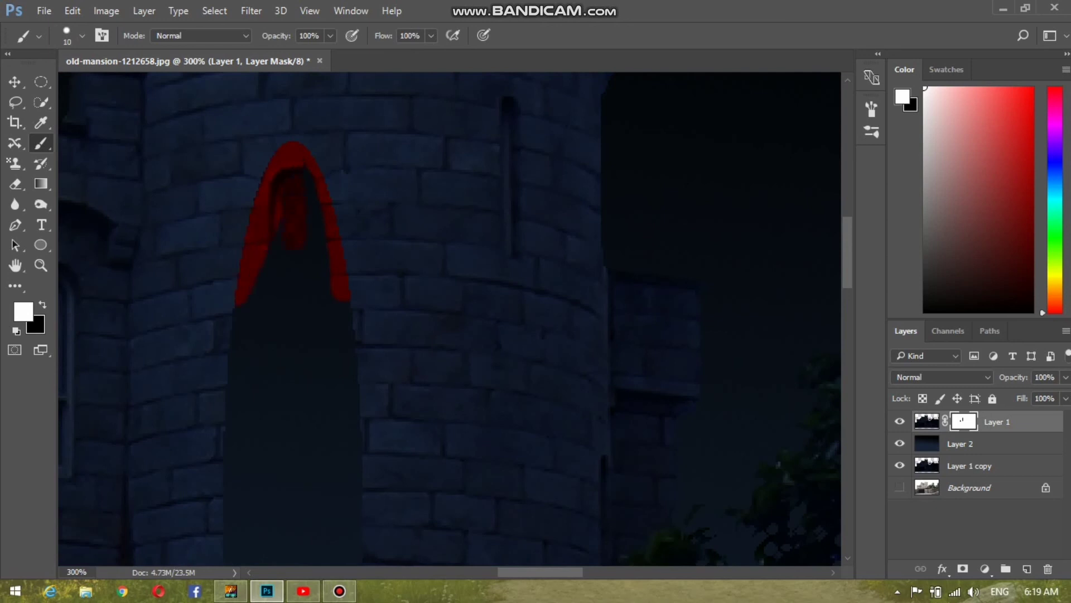
pyautogui.moveTo(294, 239)
pyautogui.mouseDown()
pyautogui.moveTo(284, 273)
pyautogui.moveTo(304, 338)
pyautogui.moveTo(296, 419)
pyautogui.moveTo(249, 472)
pyautogui.moveTo(251, 268)
pyautogui.mouseUp()
pyautogui.moveTo(340, 294); pyautogui.dragTo(355, 437)
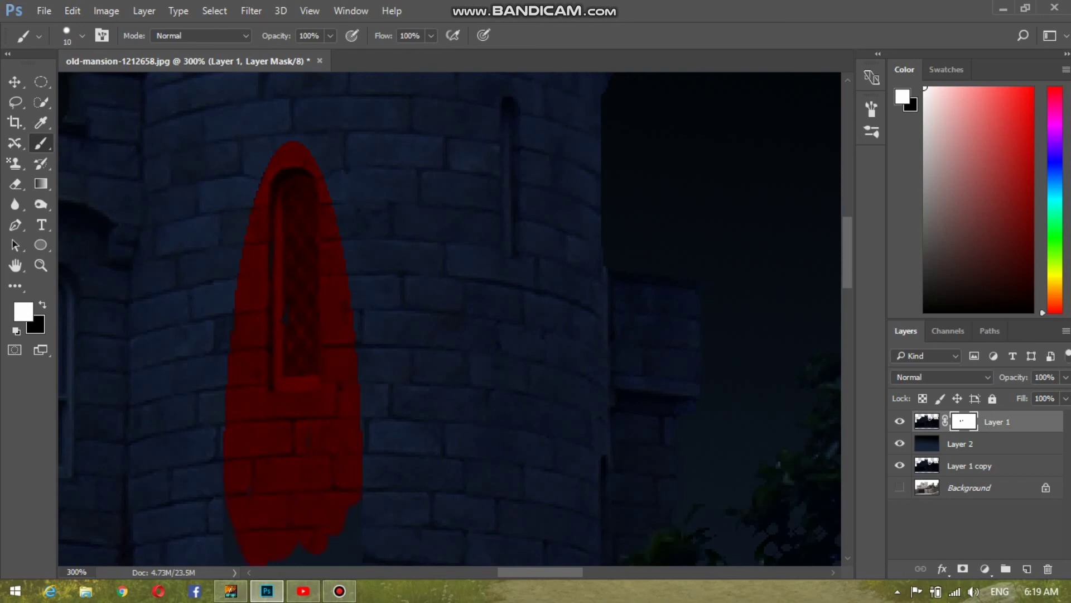
pyautogui.moveTo(318, 544)
pyautogui.mouseDown()
pyautogui.moveTo(343, 400)
pyautogui.moveTo(341, 489)
pyautogui.moveTo(333, 432)
pyautogui.moveTo(354, 291)
pyautogui.moveTo(375, 250)
pyautogui.moveTo(288, 236)
pyautogui.mouseUp()
pyautogui.moveTo(329, 274)
pyautogui.mouseDown()
pyautogui.moveTo(365, 340)
pyautogui.moveTo(329, 549)
pyautogui.moveTo(382, 500)
pyautogui.moveTo(360, 502)
pyautogui.moveTo(371, 390)
pyautogui.moveTo(339, 273)
pyautogui.mouseUp()
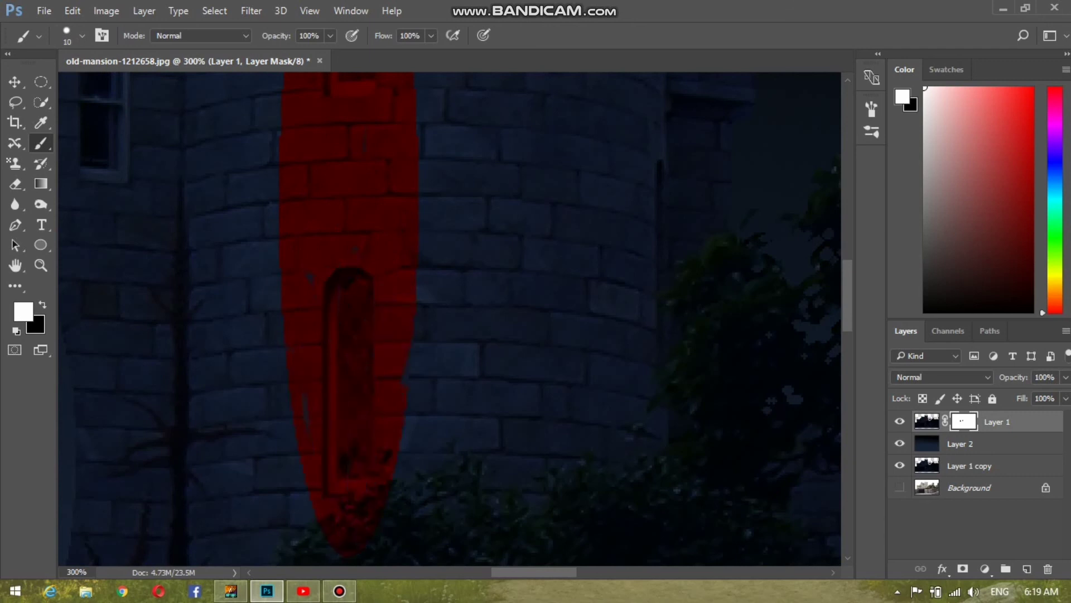